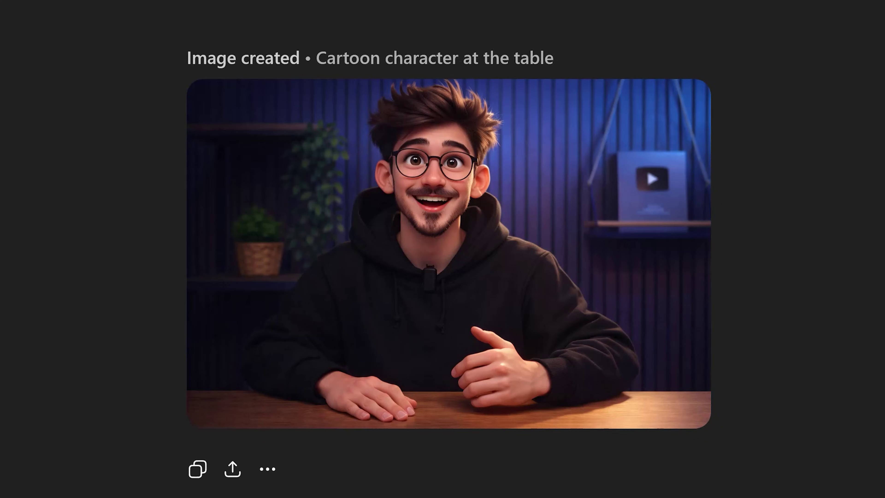
# Step: Prompt ChatGPT for a cute wooden nutcracker puppet with red details, then view its side and back views
pyautogui.write('A nutcracker puppet, wood, cute, small, red detai')
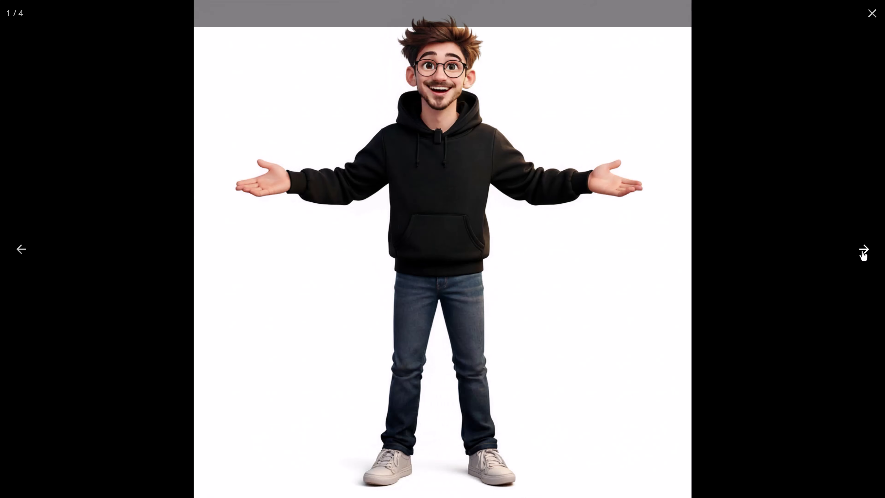
pyautogui.click(863, 249)
pyautogui.click(863, 250)
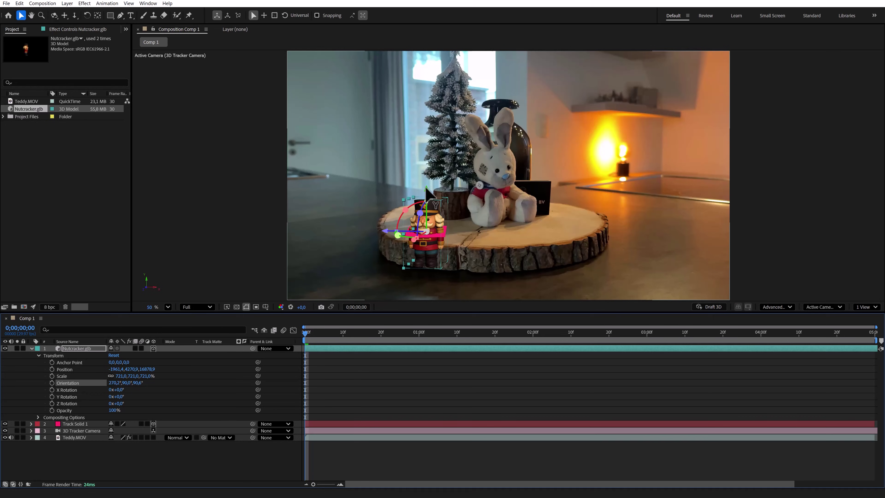
# Step: Browse the Tripo Christmas gallery, rotating the nutcracker and chapel models, and scroll down the page
pyautogui.moveTo(426, 168); pyautogui.dragTo(426, 160)
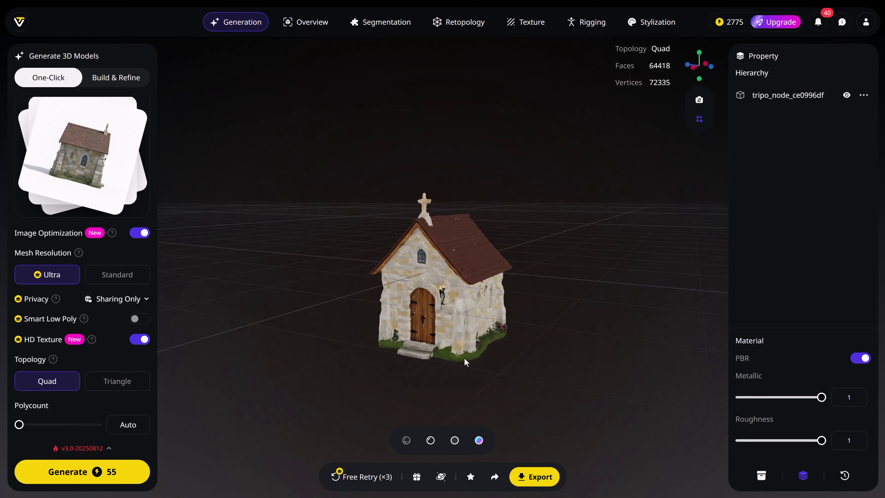
pyautogui.moveTo(464, 358); pyautogui.dragTo(419, 346)
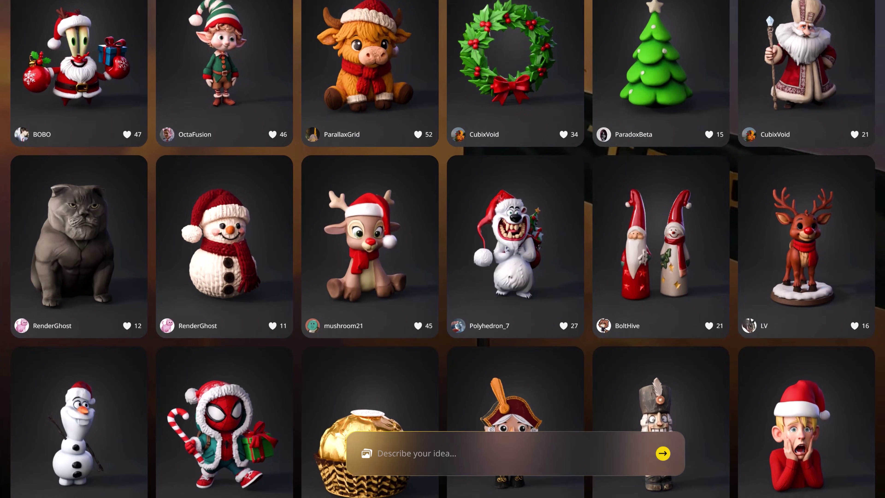
pyautogui.scroll(-3, 442, 248)
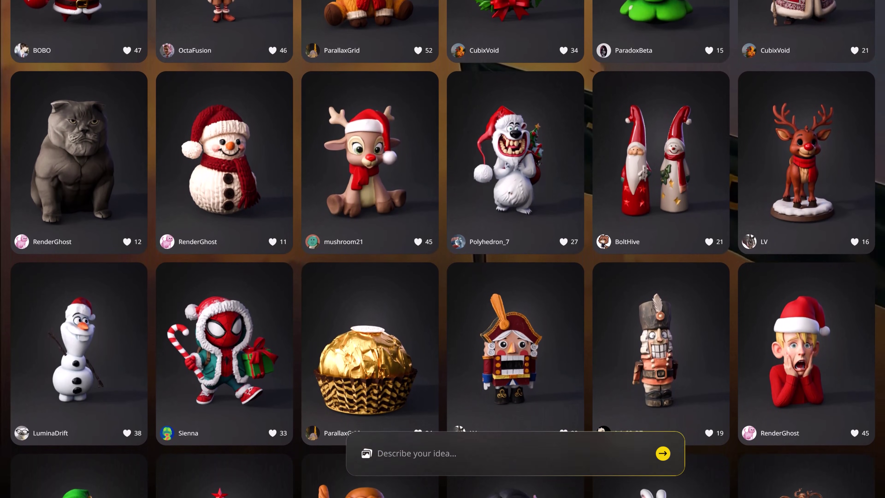
pyautogui.scroll(-3, 443, 249)
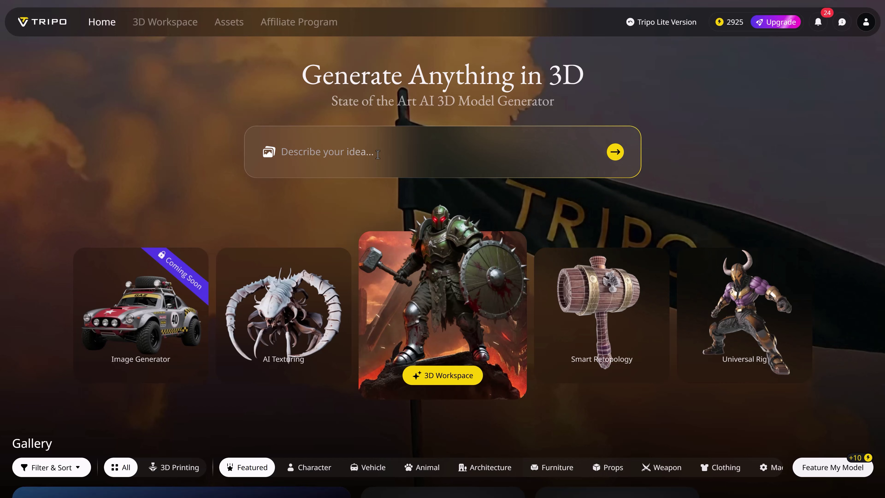
# Step: Generate a 3D model from the prompt 'A house made of candy, cookies, and chocolate' (35 credits)
pyautogui.write('A house ')
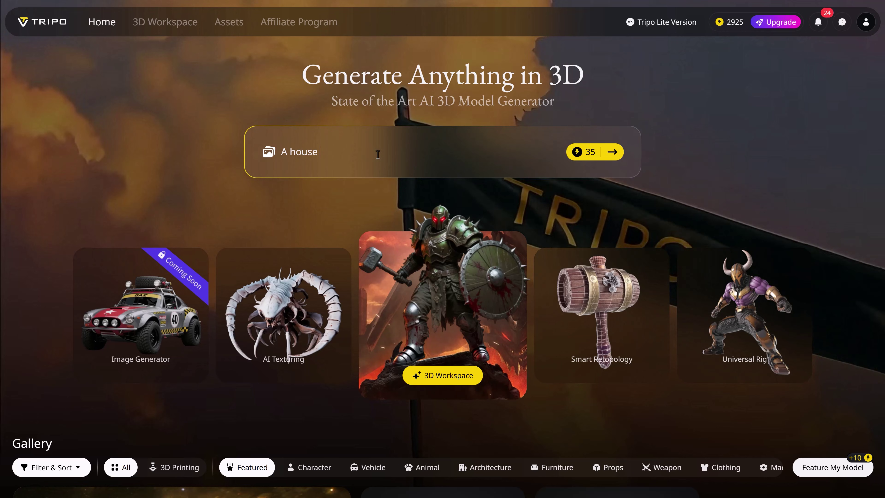
pyautogui.write('made of candy,')
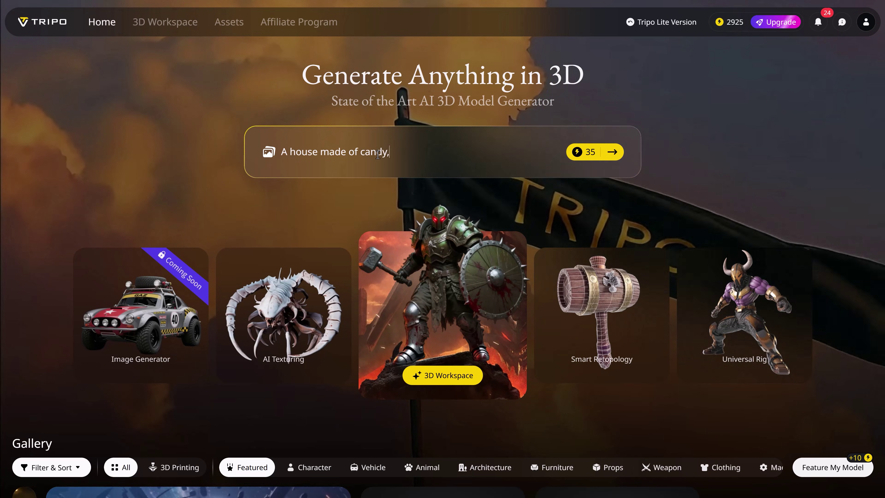
pyautogui.write(' cookies, and chocola')
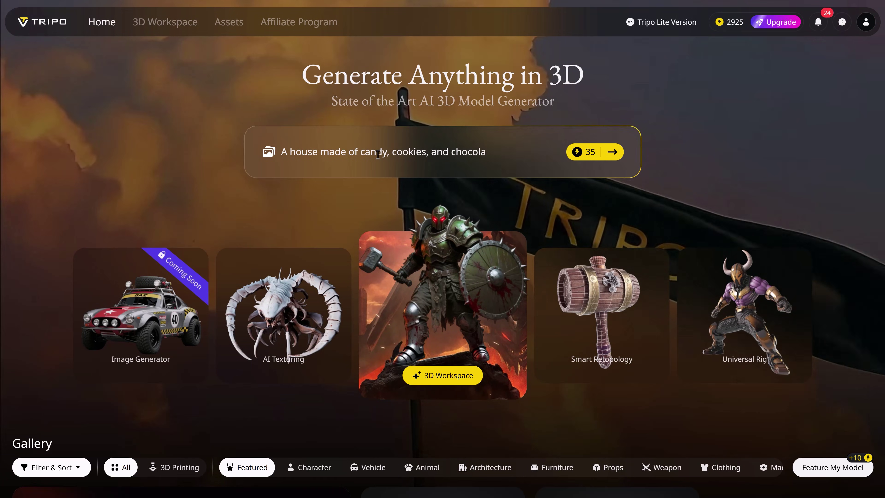
pyautogui.write('te')
pyautogui.click(588, 159)
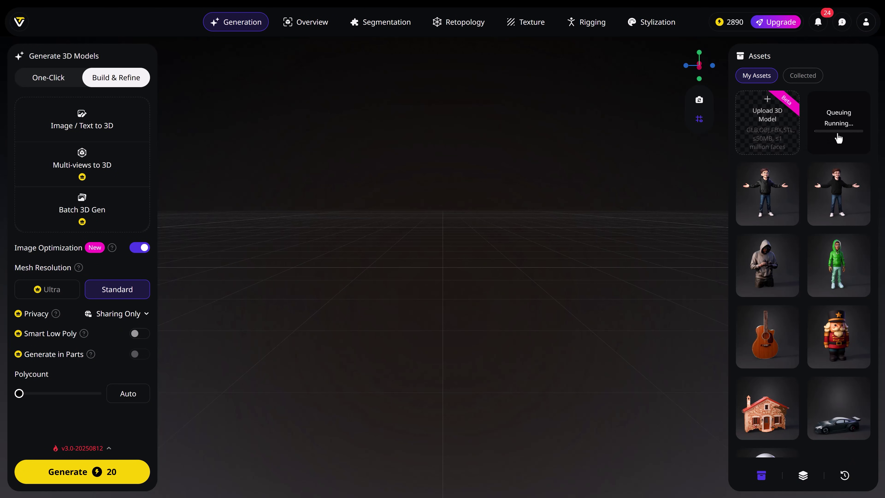
# Step: Load the candy house asset into the viewport and orbit the gingerbread house to its roof side
pyautogui.click(838, 138)
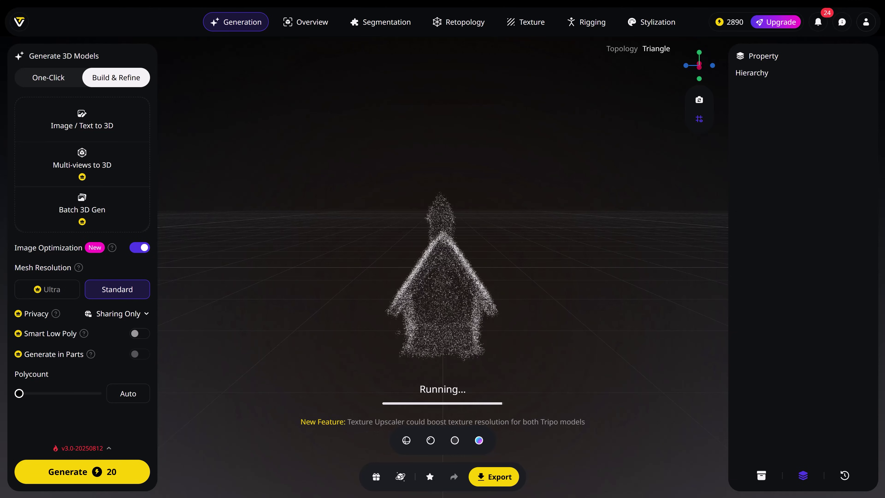
pyautogui.moveTo(535, 319)
pyautogui.mouseDown()
pyautogui.moveTo(492, 314)
pyautogui.moveTo(632, 315)
pyautogui.moveTo(545, 310)
pyautogui.mouseUp()
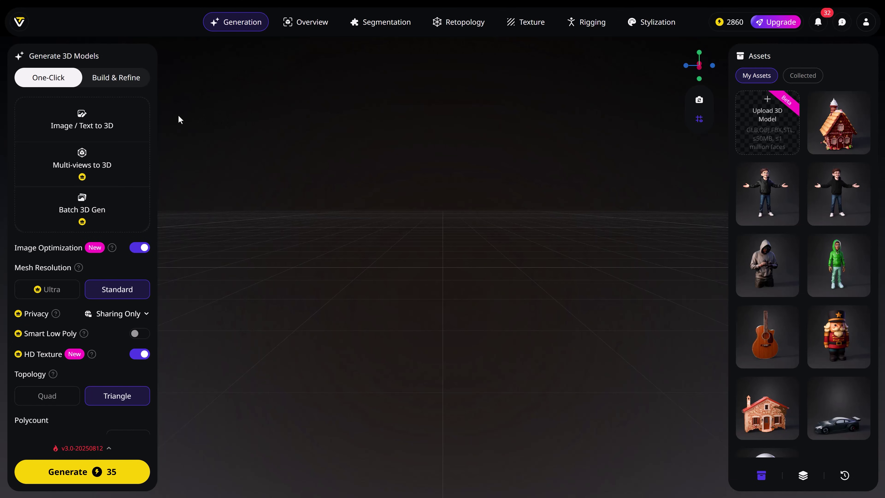
# Step: Paste the stone chapel description and generate a preview image with FLUX.1 Kontext [pro]
pyautogui.click(140, 116)
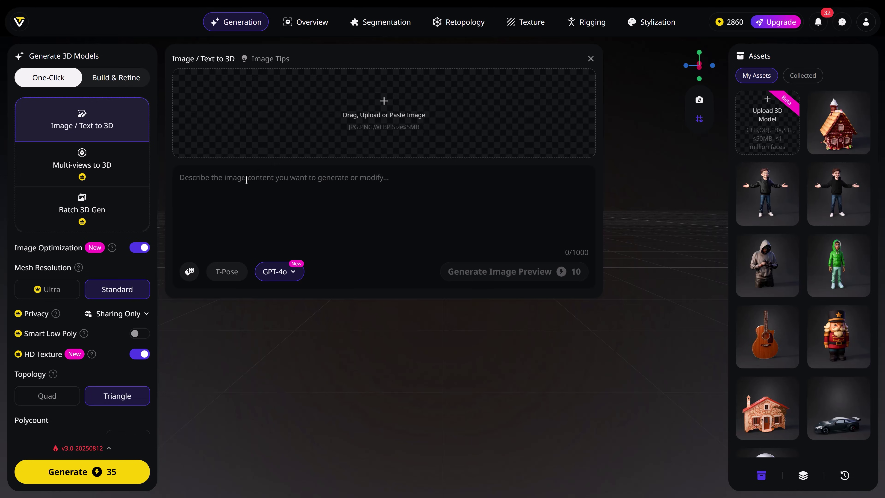
pyautogui.click(256, 193)
pyautogui.write('Small stone chapel, simple shape, pitched roof, wooden door, slightly stylized, on white background')
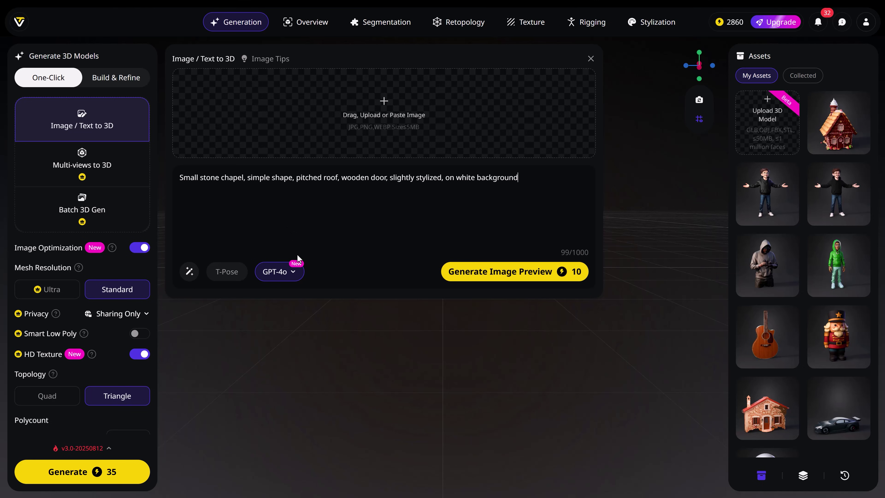
pyautogui.click(293, 272)
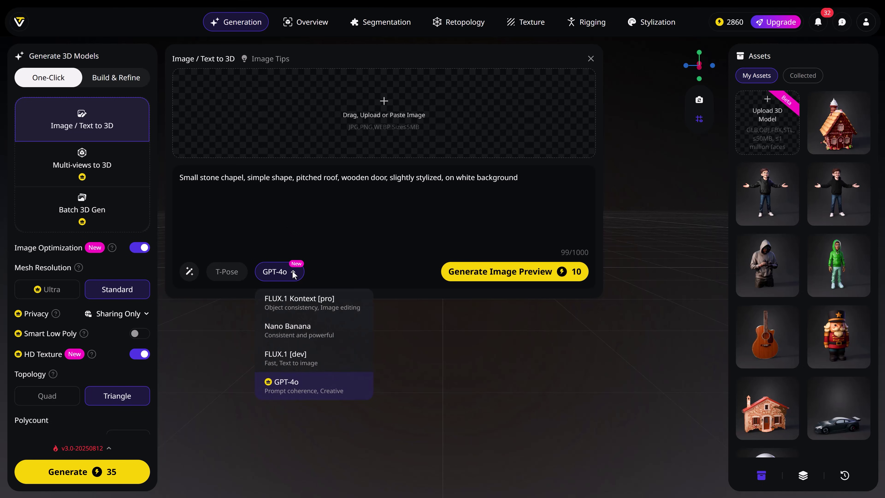
pyautogui.click(337, 302)
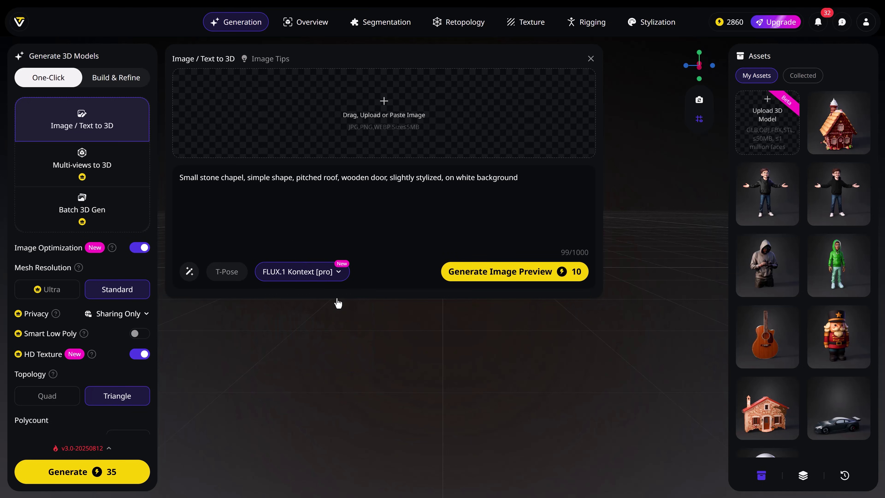
pyautogui.click(501, 276)
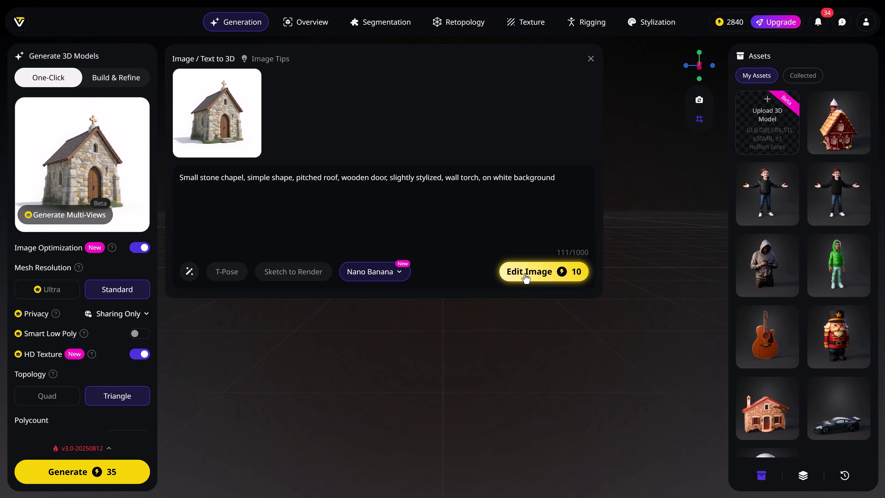
# Step: Apply the wall torch edit to the chapel image, generate multi-views and open the four-view set
pyautogui.click(526, 276)
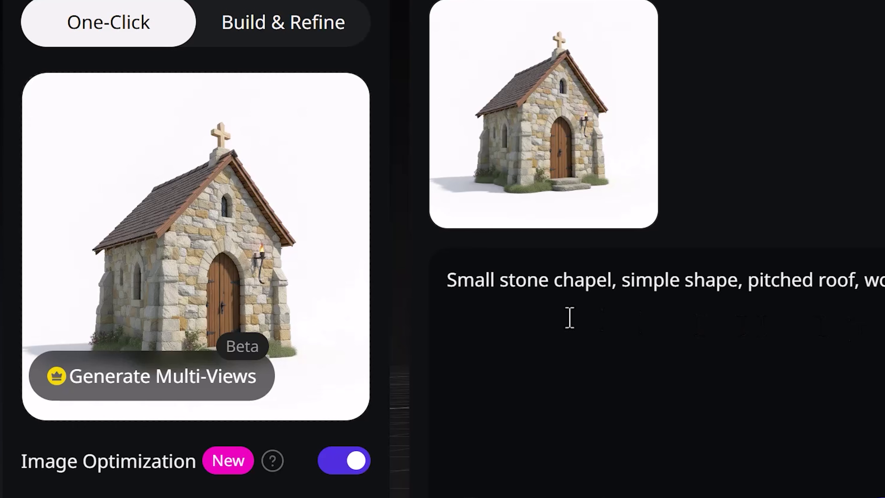
pyautogui.moveTo(293, 135)
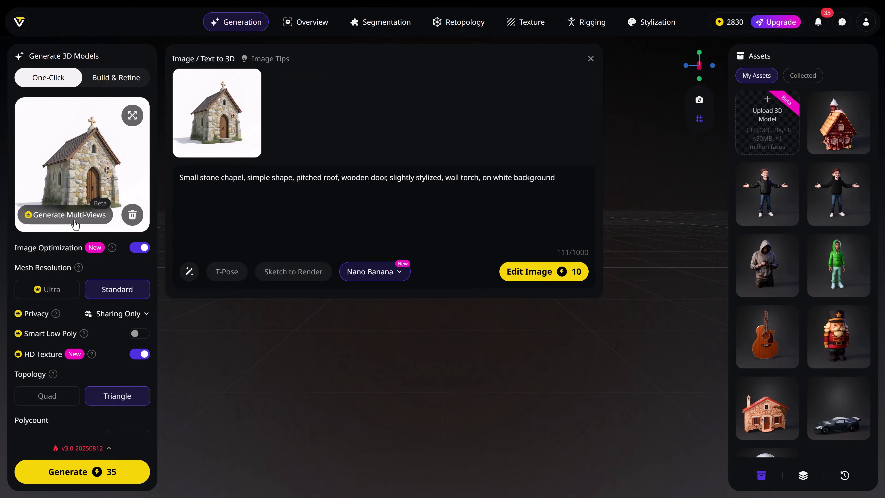
pyautogui.click(176, 394)
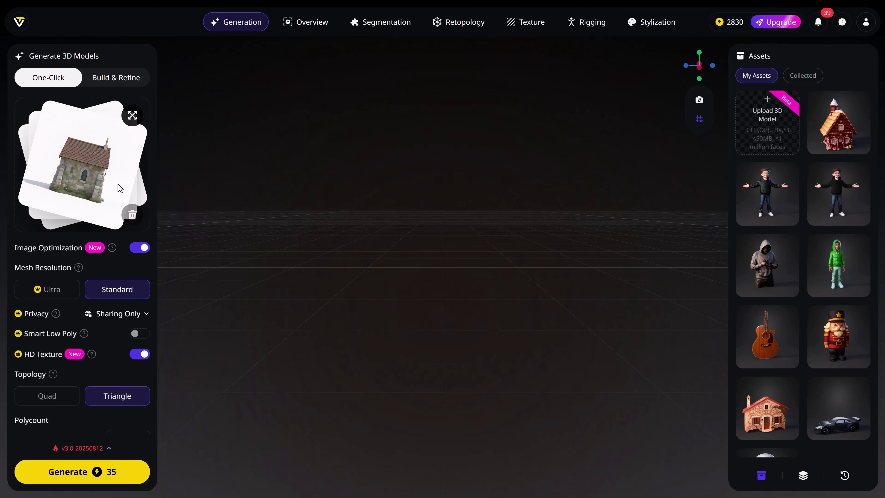
pyautogui.click(101, 171)
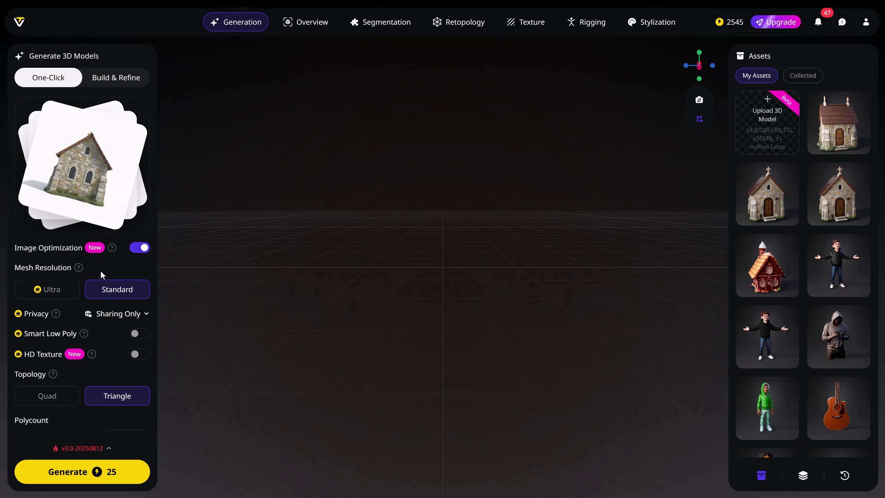
# Step: Generate the chapel 3D model at Ultra mesh resolution, then select and orbit it
pyautogui.click(72, 290)
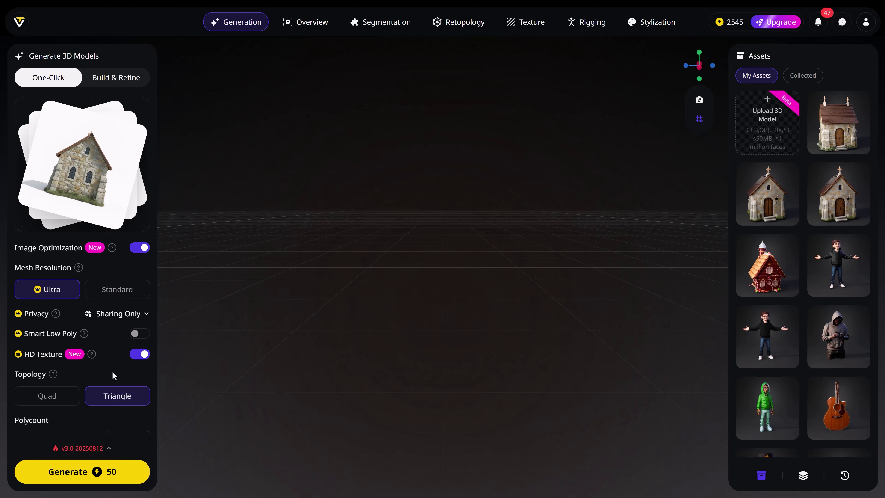
pyautogui.click(77, 472)
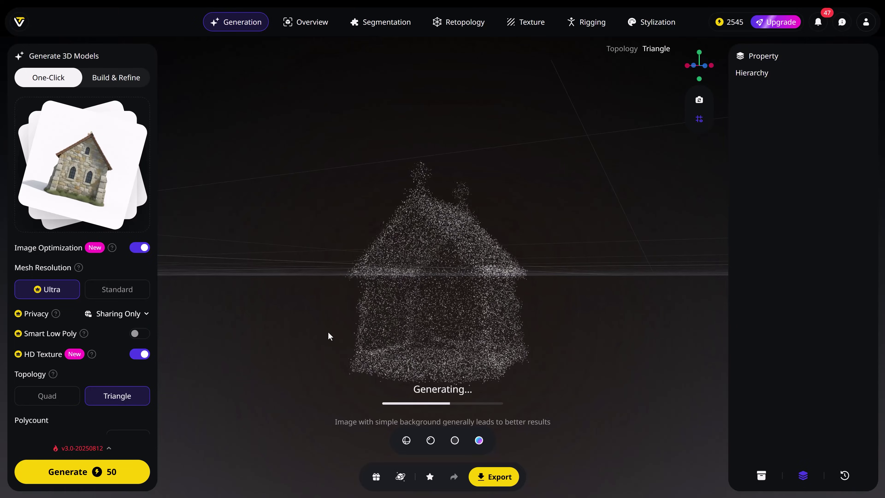
pyautogui.click(429, 334)
pyautogui.moveTo(458, 329)
pyautogui.mouseDown()
pyautogui.moveTo(413, 332)
pyautogui.moveTo(608, 336)
pyautogui.moveTo(455, 332)
pyautogui.mouseUp()
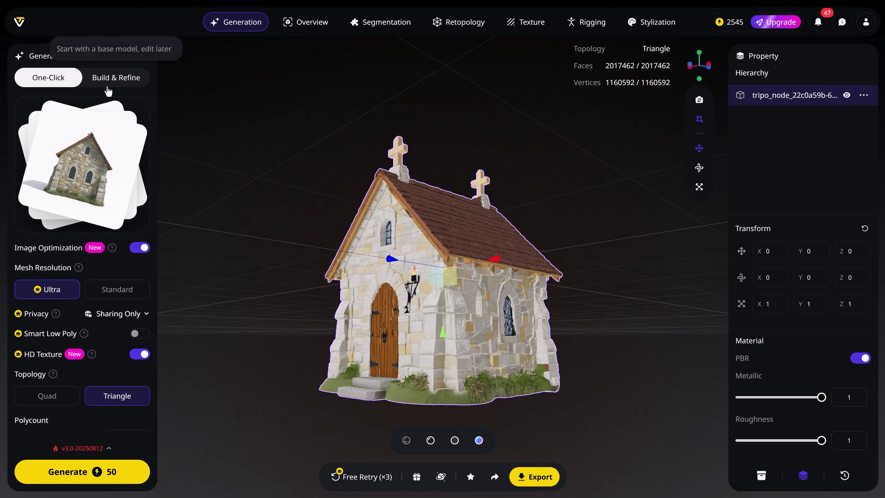
# Step: Inspect the chapel's shape in grey clay shading, then switch to the Texture workspace
pyautogui.click(430, 441)
pyautogui.moveTo(446, 393)
pyautogui.mouseDown()
pyautogui.moveTo(463, 390)
pyautogui.moveTo(422, 387)
pyautogui.moveTo(438, 386)
pyautogui.mouseUp()
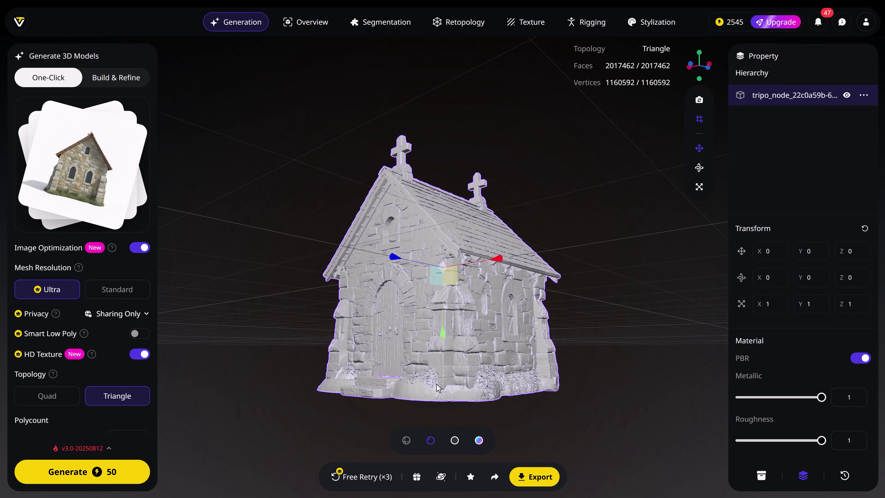
pyautogui.click(511, 25)
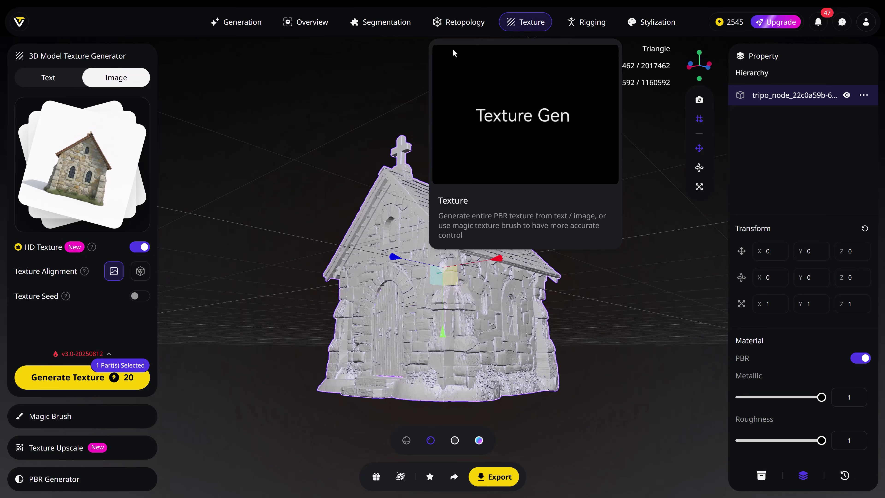
# Step: Texture the chapel from its reference image using Structure Aligned texture alignment
pyautogui.click(64, 88)
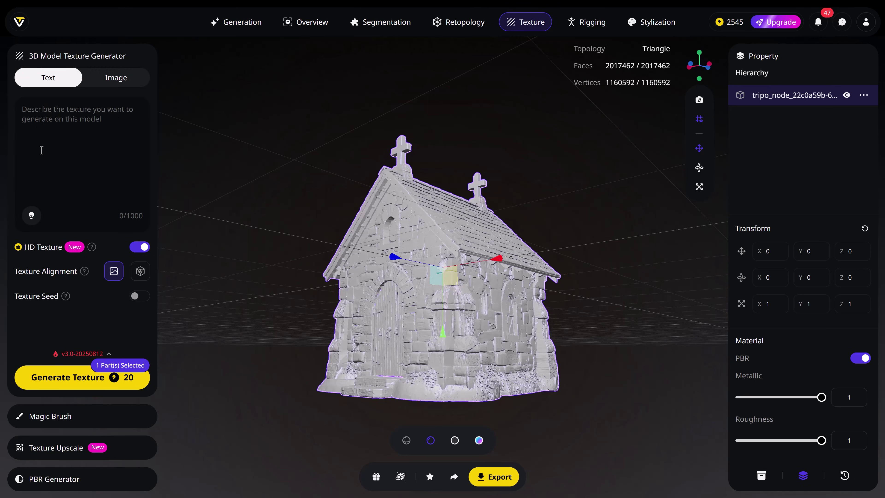
pyautogui.click(115, 92)
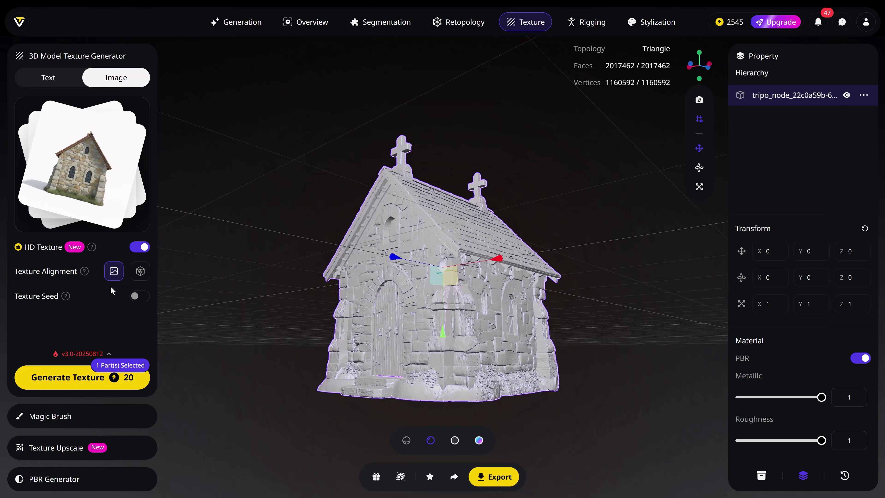
pyautogui.click(139, 272)
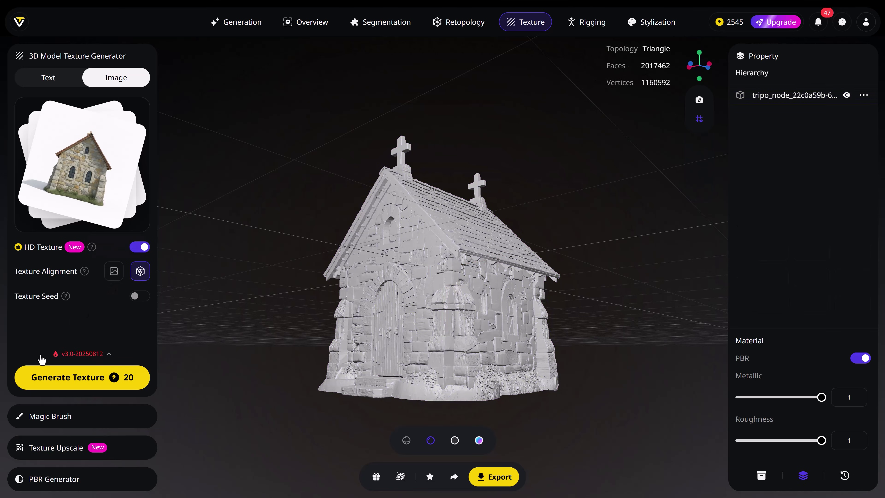
pyautogui.click(42, 379)
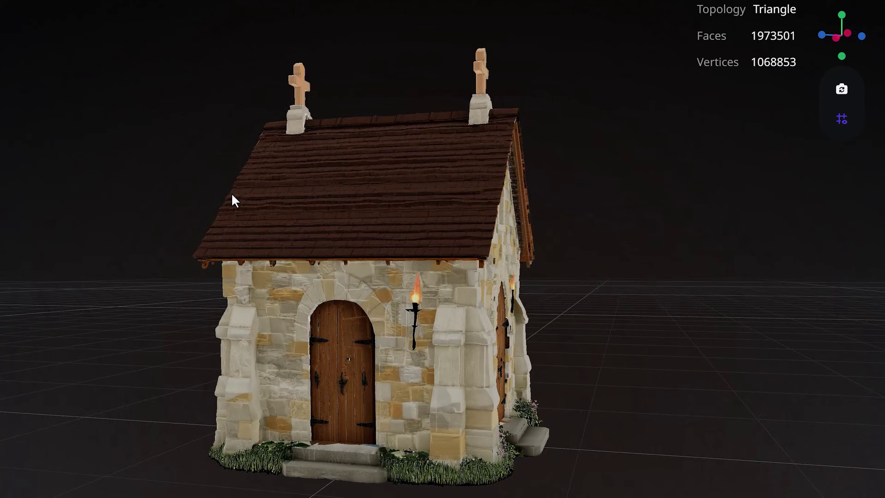
# Step: Orbit the textured chapel to inspect it from several sides
pyautogui.moveTo(231, 193); pyautogui.dragTo(691, 205)
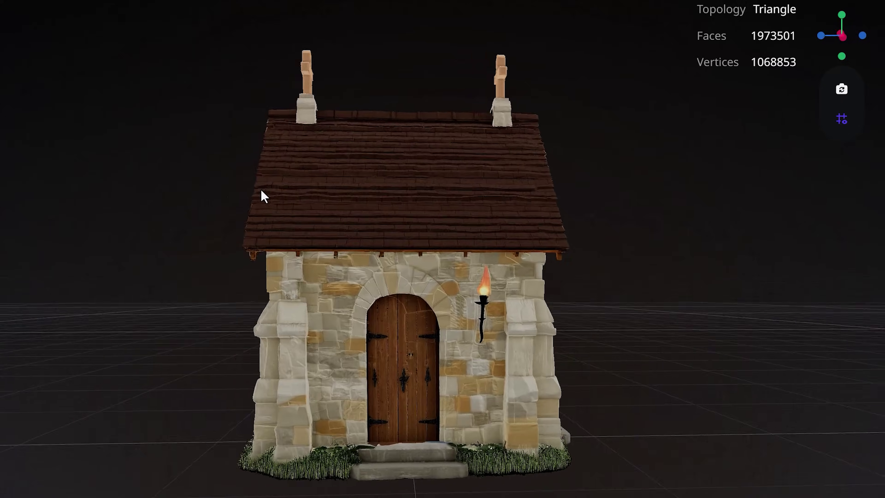
pyautogui.moveTo(260, 194); pyautogui.dragTo(630, 203)
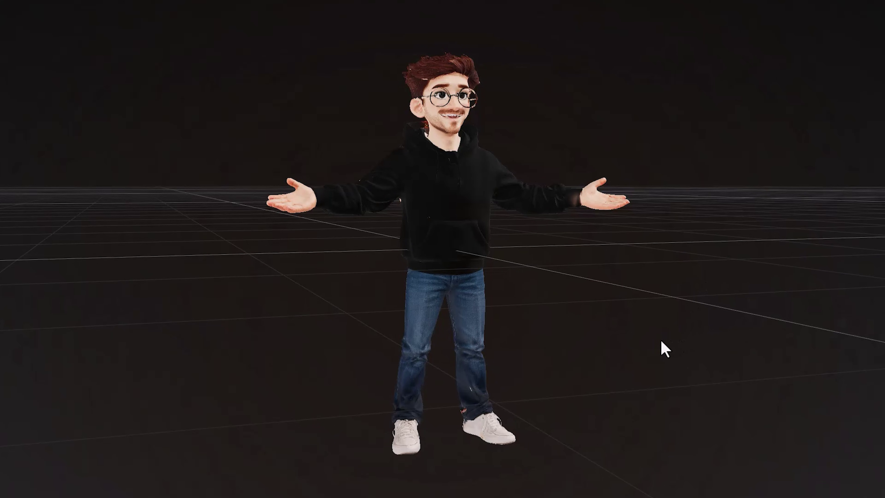
pyautogui.moveTo(665, 350); pyautogui.dragTo(568, 346)
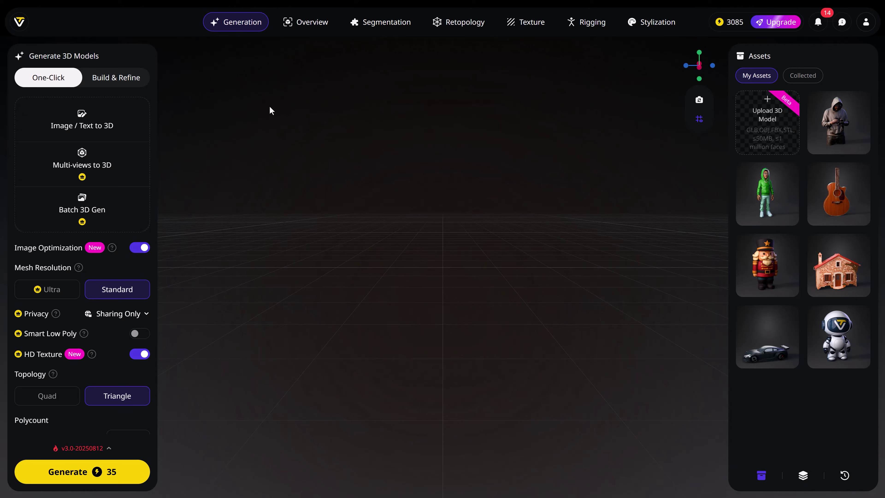
# Step: Load the hoodie character image into Image / Text to 3D and repose it into a T-pose
pyautogui.click(137, 122)
pyautogui.moveTo(592, 154); pyautogui.dragTo(383, 100)
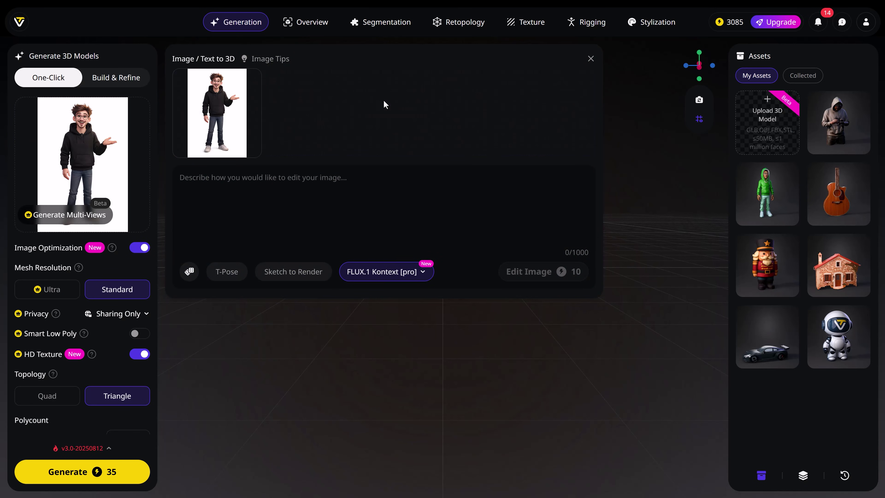
pyautogui.click(236, 275)
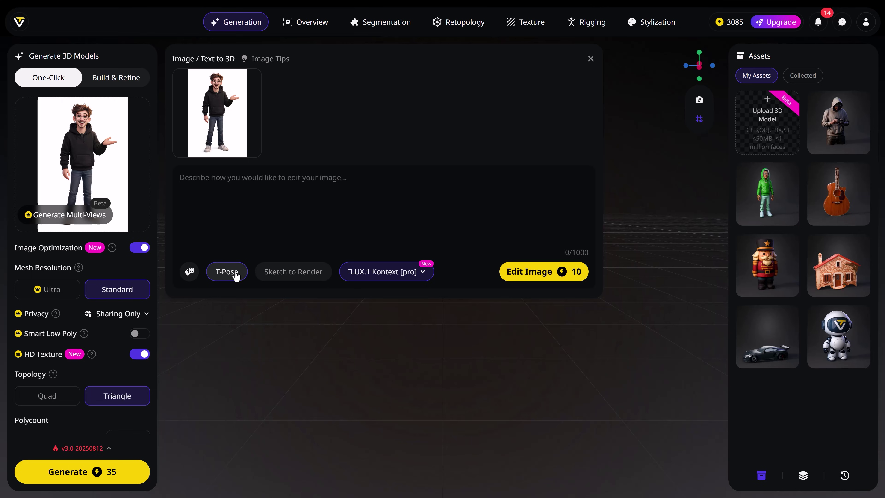
pyautogui.click(511, 272)
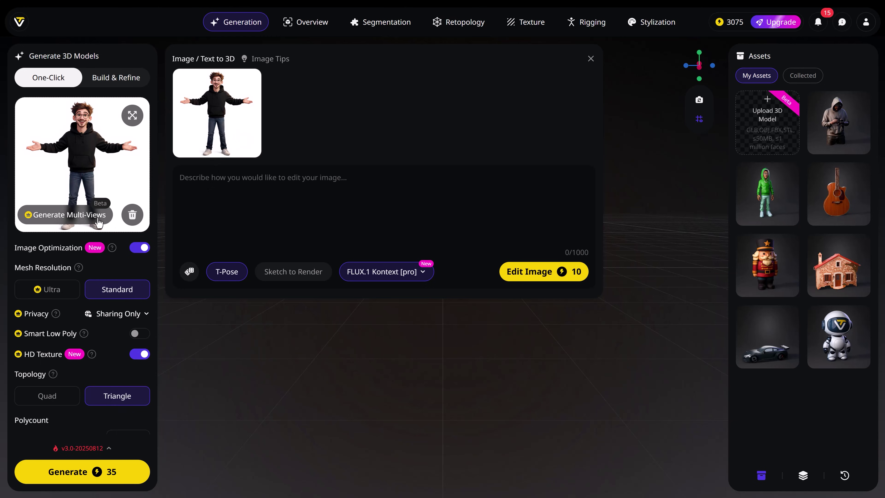
# Step: Generate multi-views of the T-posed character, review front, side and back, and set mesh resolution to Ultra
pyautogui.click(99, 220)
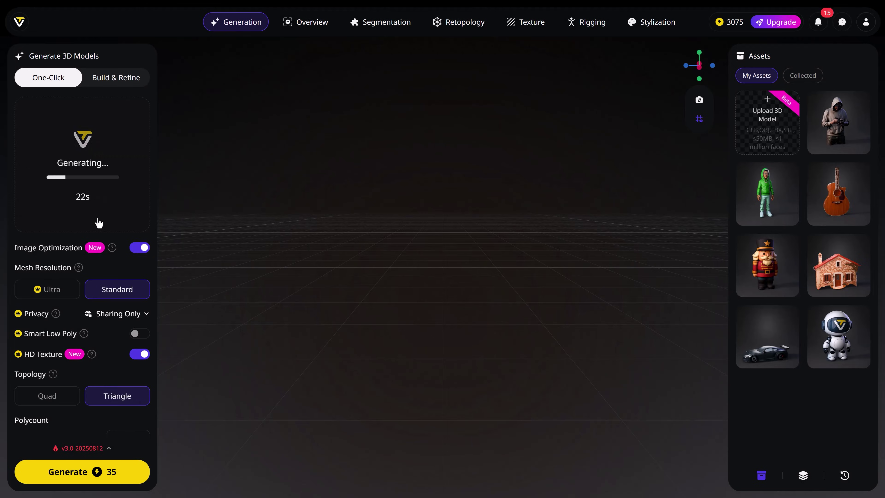
pyautogui.click(131, 115)
pyautogui.click(863, 253)
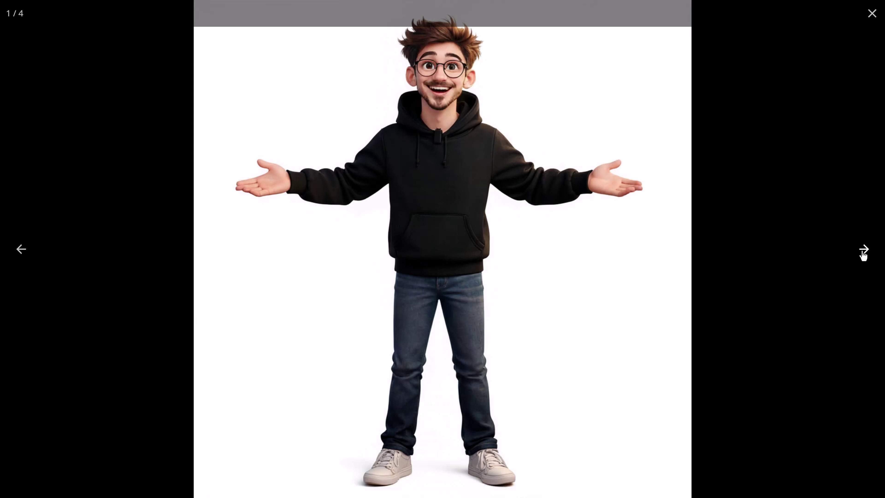
pyautogui.click(863, 253)
pyautogui.click(863, 253)
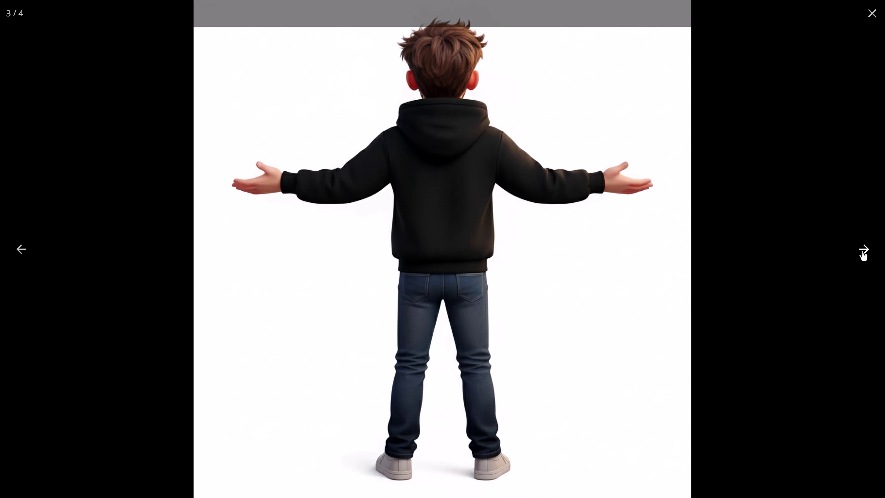
pyautogui.press('Escape')
pyautogui.click(56, 290)
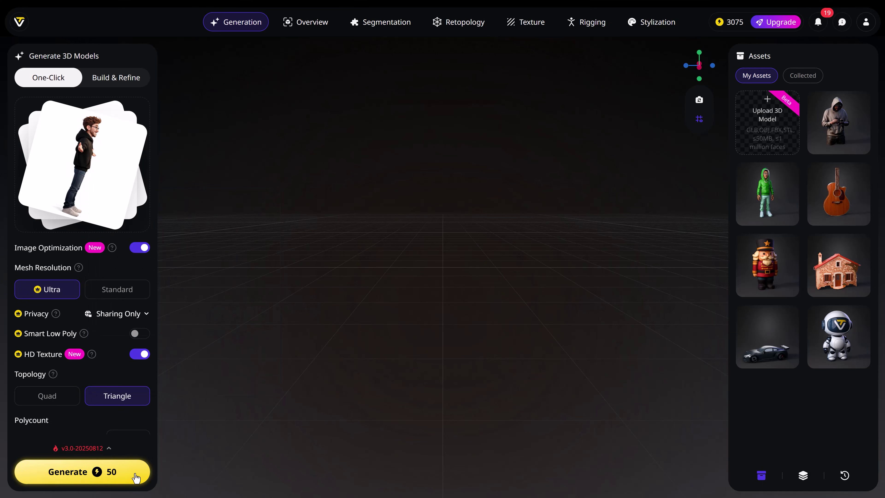
# Step: Generate the hoodie character model, upscale its texture with Upscale Now, and open the Rigging workspace
pyautogui.click(82, 471)
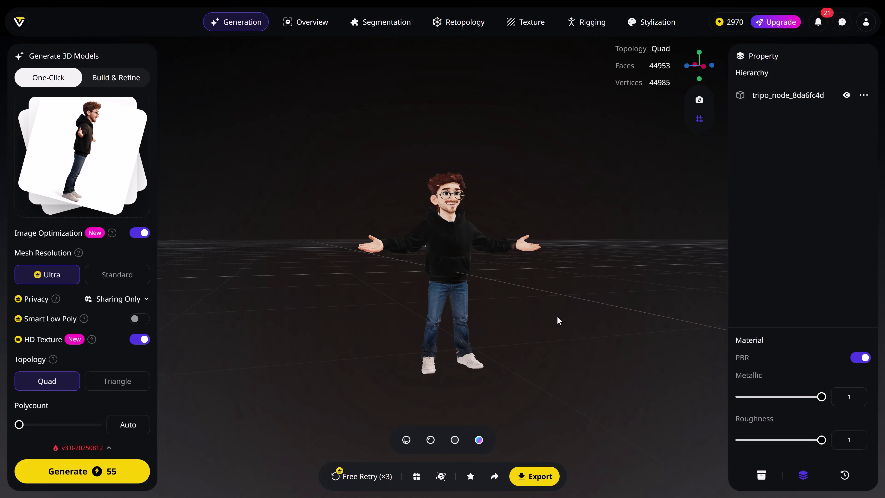
pyautogui.moveTo(557, 316); pyautogui.dragTo(526, 312)
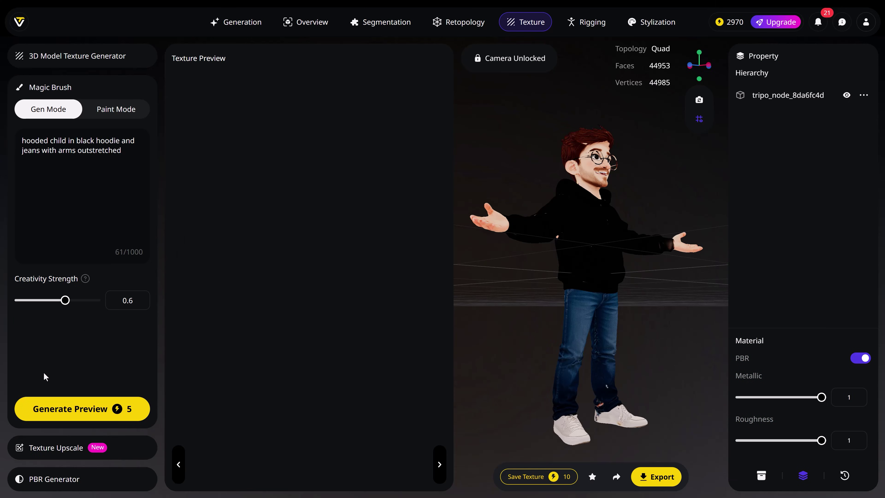
pyautogui.click(35, 448)
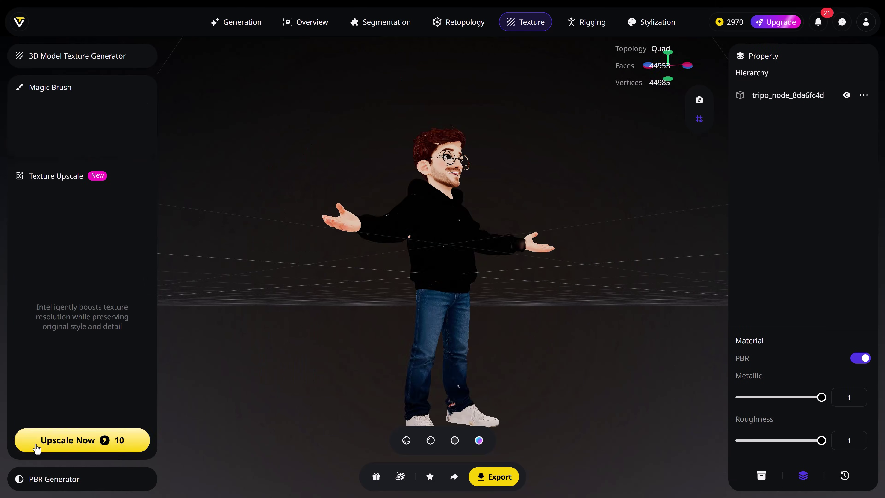
pyautogui.click(73, 441)
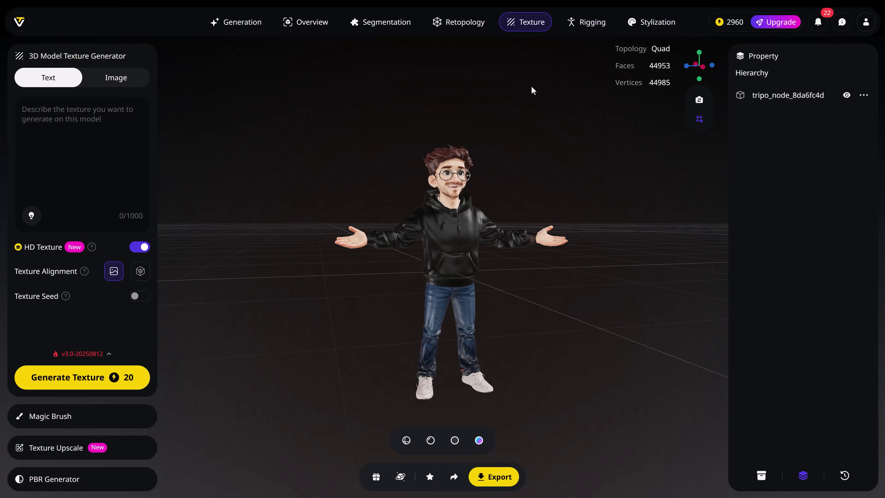
pyautogui.click(590, 30)
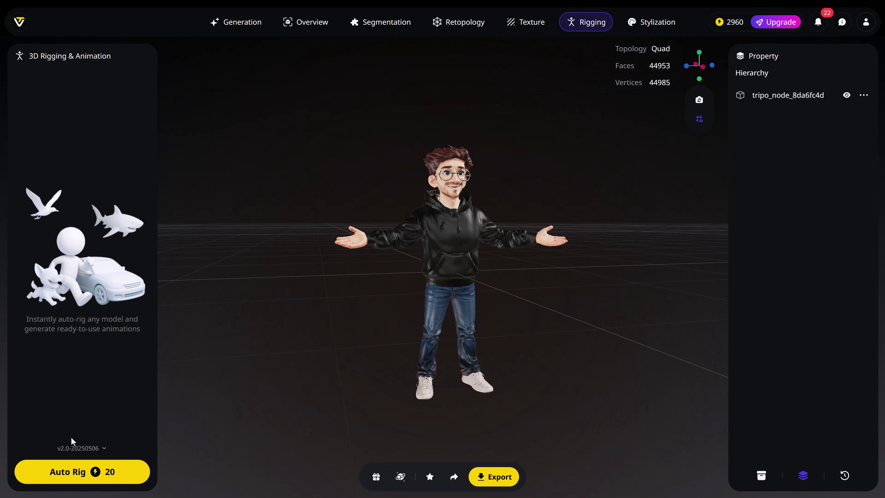
# Step: Auto-rig the nutcracker, show its skeleton, and scroll the animation list to the clap animation
pyautogui.click(73, 471)
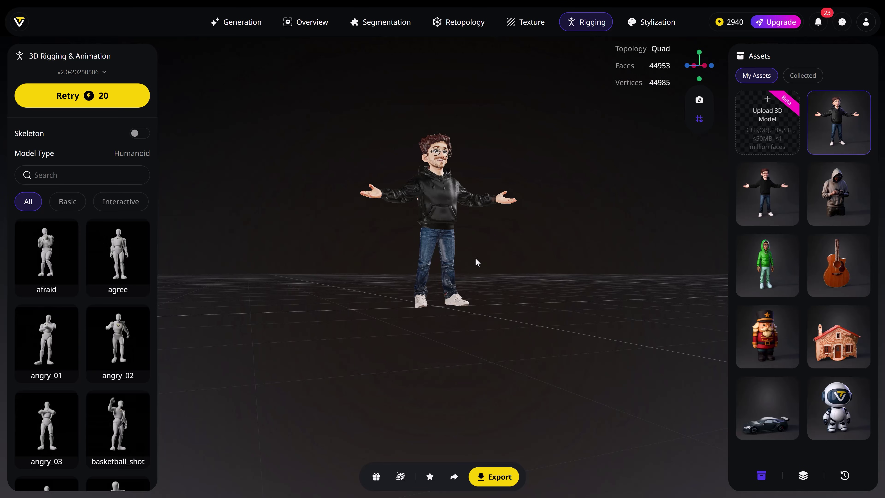
pyautogui.click(144, 136)
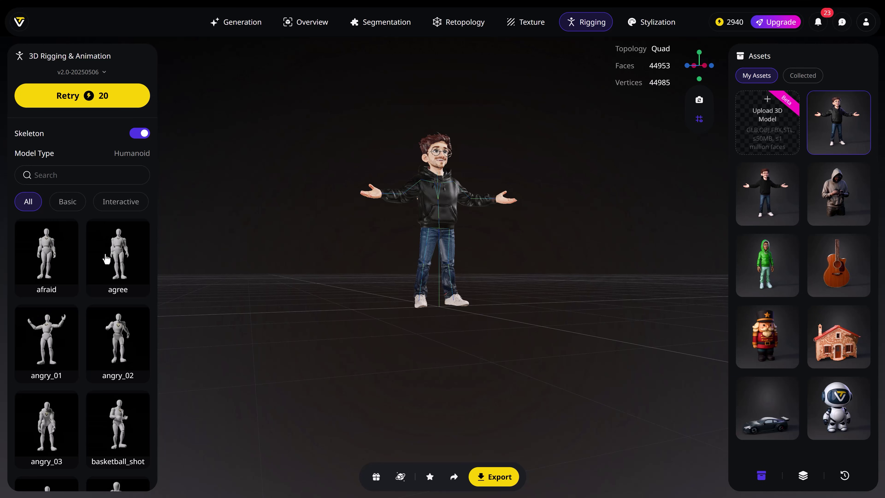
pyautogui.scroll(-8, 107, 259)
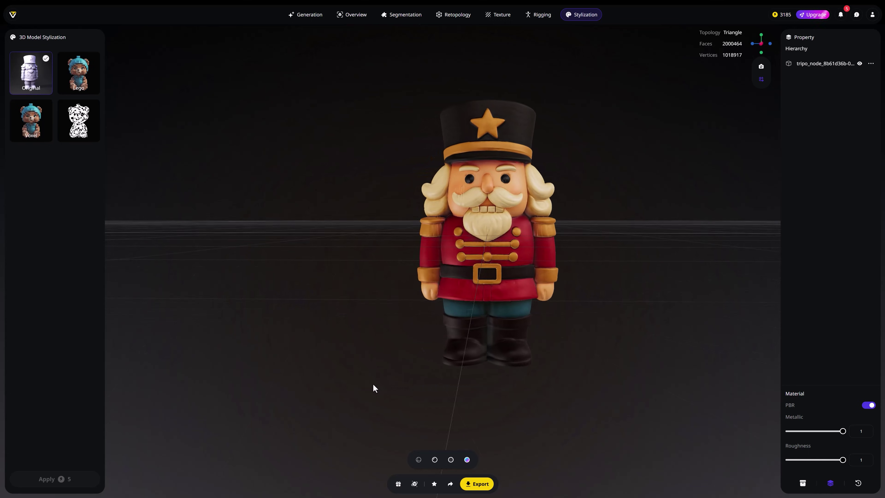
# Step: Export the nutcracker as GLB, then select Nutcracker.glb and Teddy.MOV in the After Effects project
pyautogui.moveTo(373, 384); pyautogui.dragTo(425, 387)
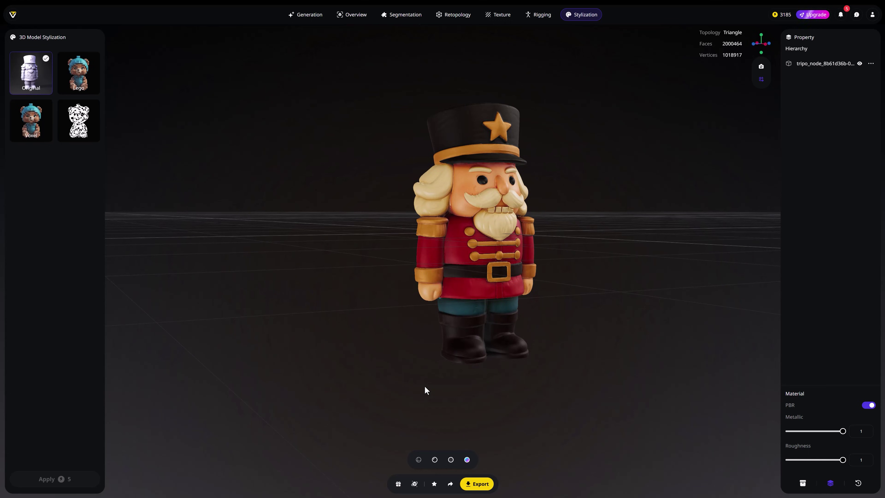
pyautogui.click(482, 483)
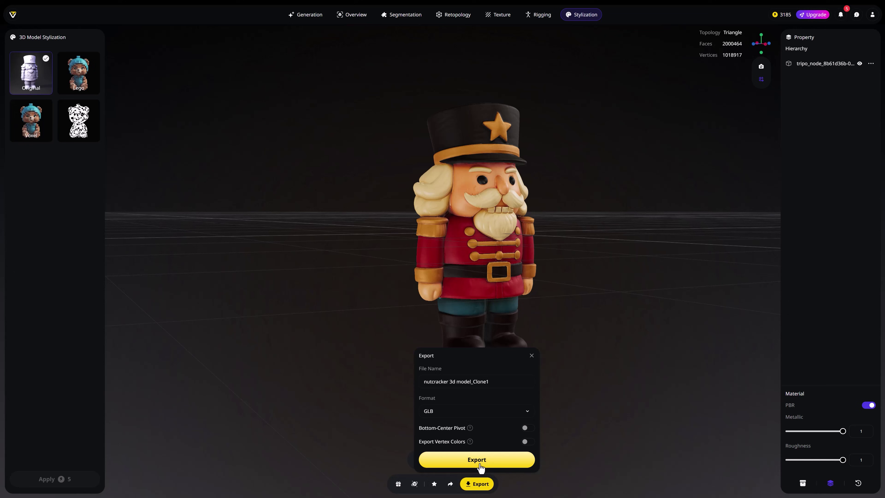
pyautogui.click(485, 419)
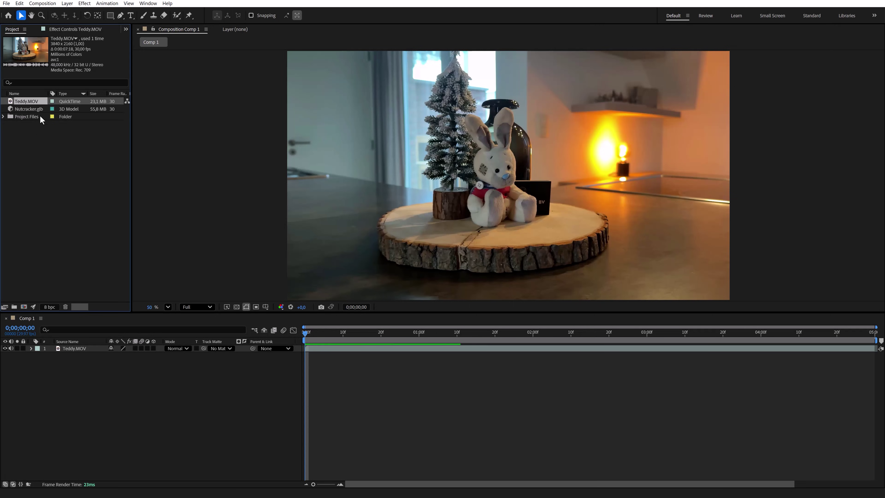
pyautogui.click(39, 110)
pyautogui.click(36, 102)
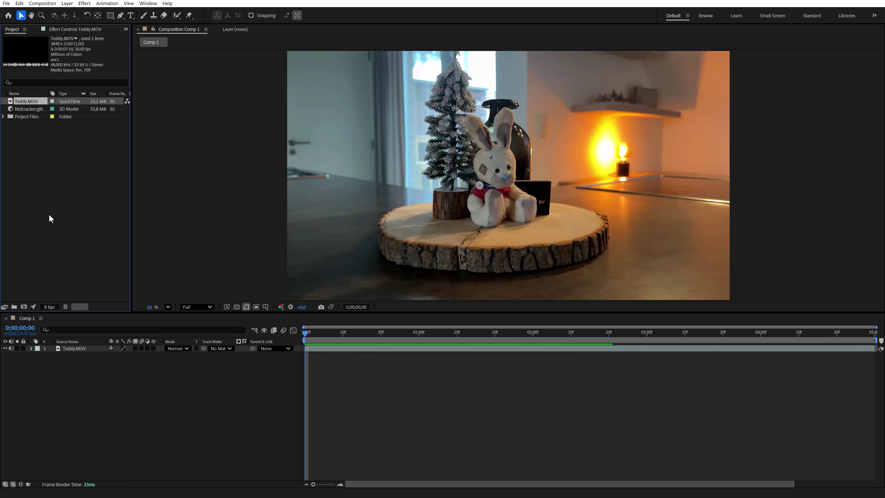
# Step: Camera-track Teddy.MOV and create a tracked solid and camera on the wood slice
pyautogui.rightClick(75, 349)
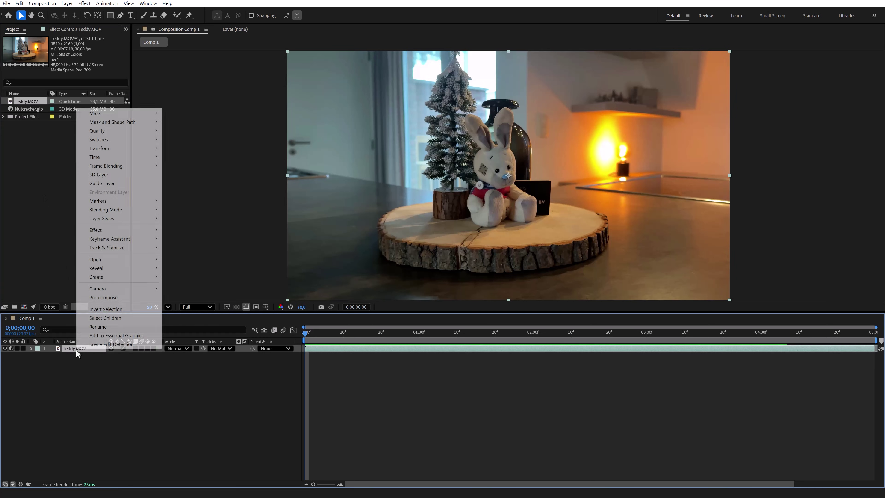
pyautogui.moveTo(152, 248)
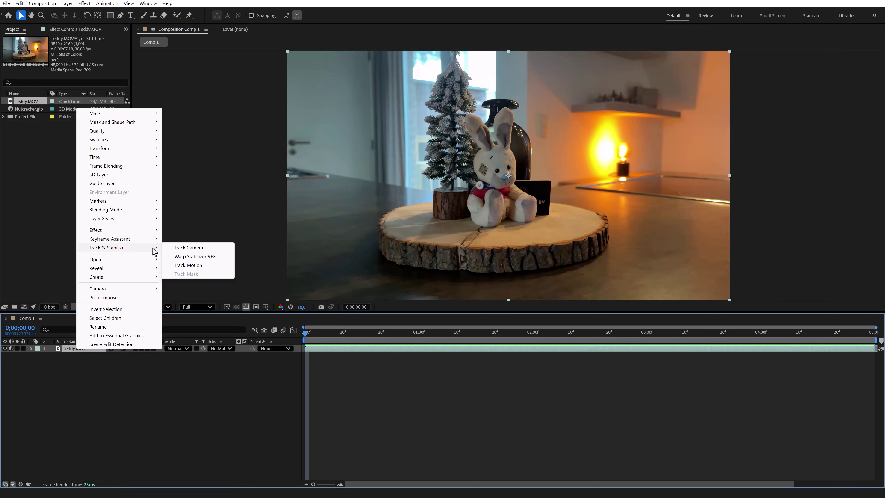
pyautogui.click(193, 248)
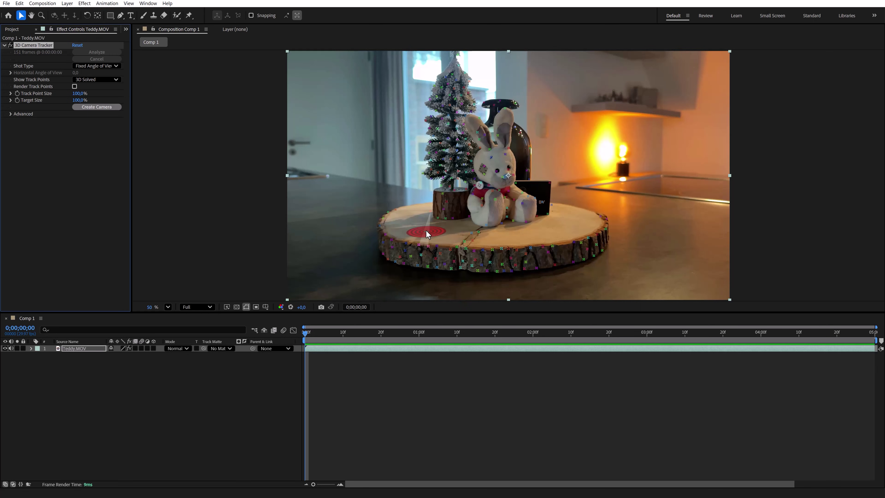
pyautogui.rightClick(426, 231)
pyautogui.click(443, 245)
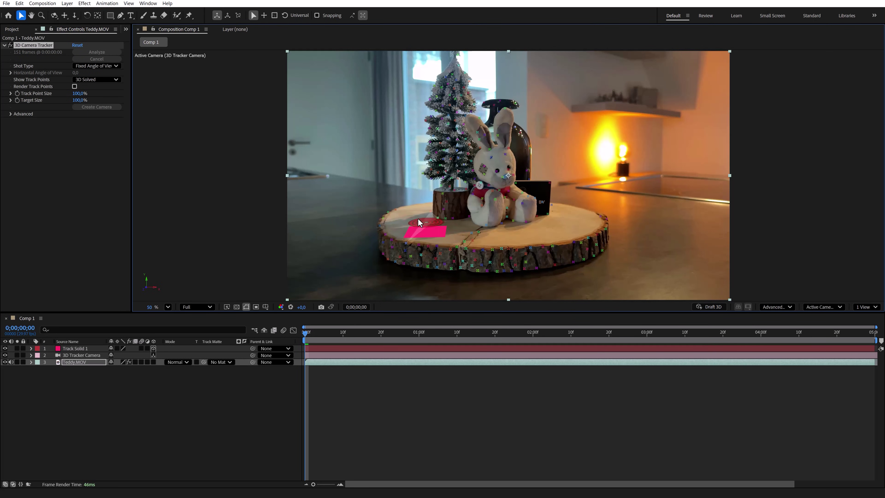
pyautogui.moveTo(307, 338)
pyautogui.mouseDown()
pyautogui.moveTo(519, 340)
pyautogui.moveTo(306, 340)
pyautogui.mouseUp()
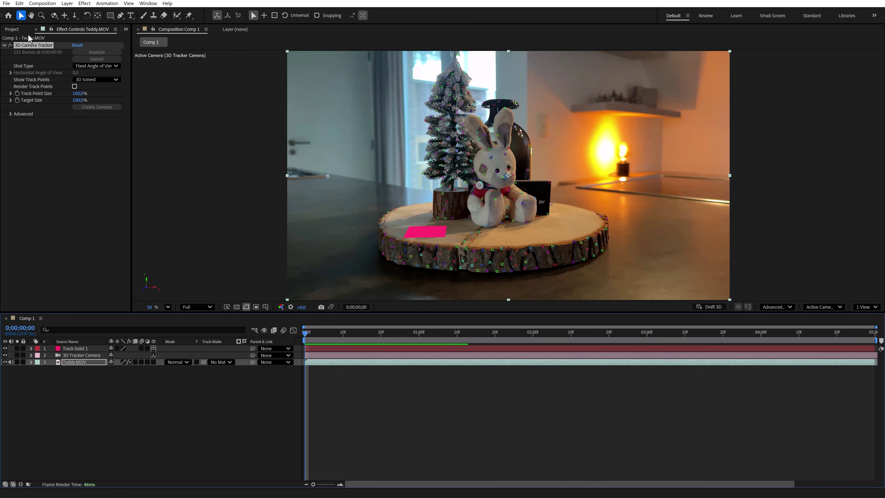
# Step: Drag Nutcracker.glb from the project panel into the Comp 1 timeline
pyautogui.click(14, 29)
pyautogui.click(32, 108)
pyautogui.moveTo(36, 111); pyautogui.dragTo(98, 349)
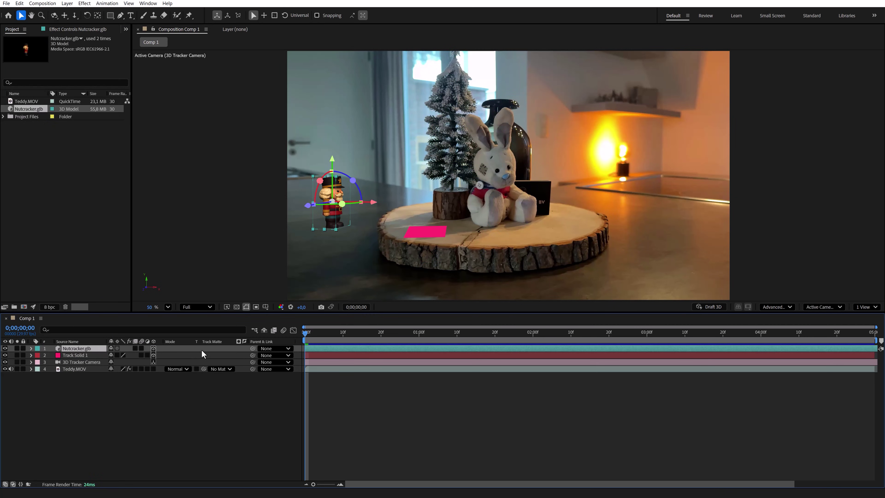
# Step: Parent the nutcracker layer to the tracked solid, then set its parent back to None
pyautogui.click(266, 348)
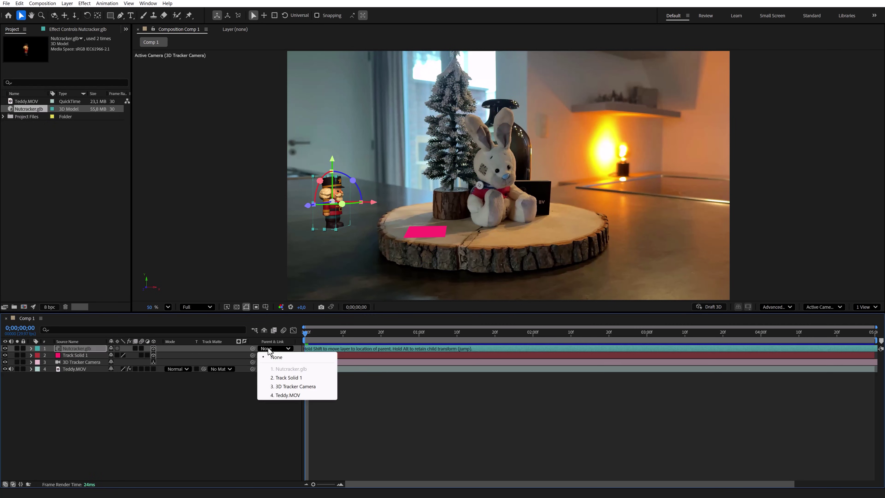
pyautogui.click(279, 377)
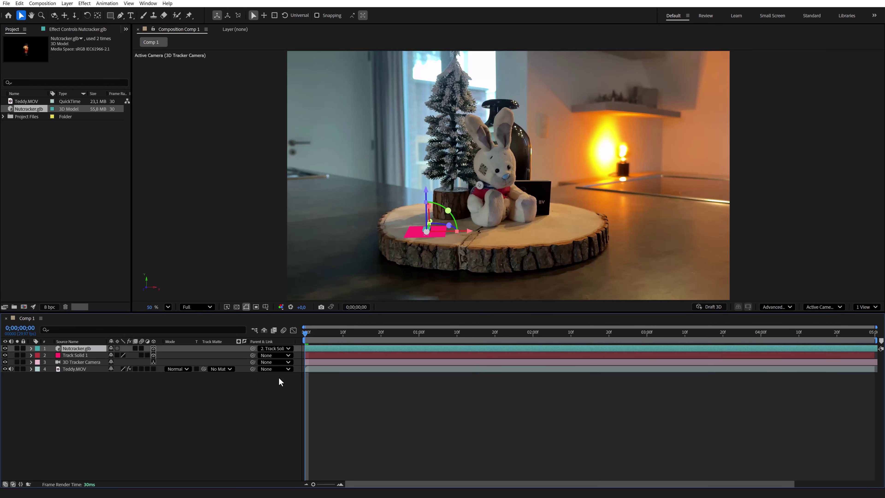
pyautogui.click(276, 348)
pyautogui.click(278, 357)
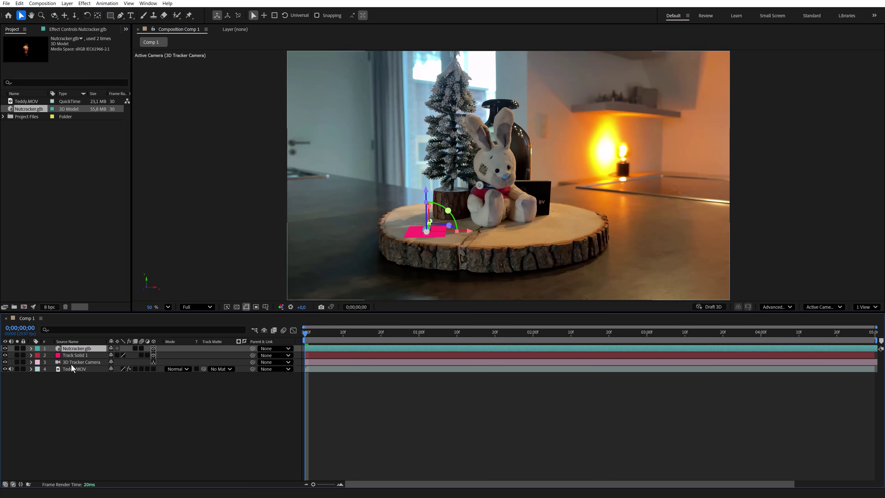
# Step: Scale the nutcracker to 721%, stand it upright on the slice, and enlarge the pink solid
pyautogui.click(30, 349)
pyautogui.click(37, 355)
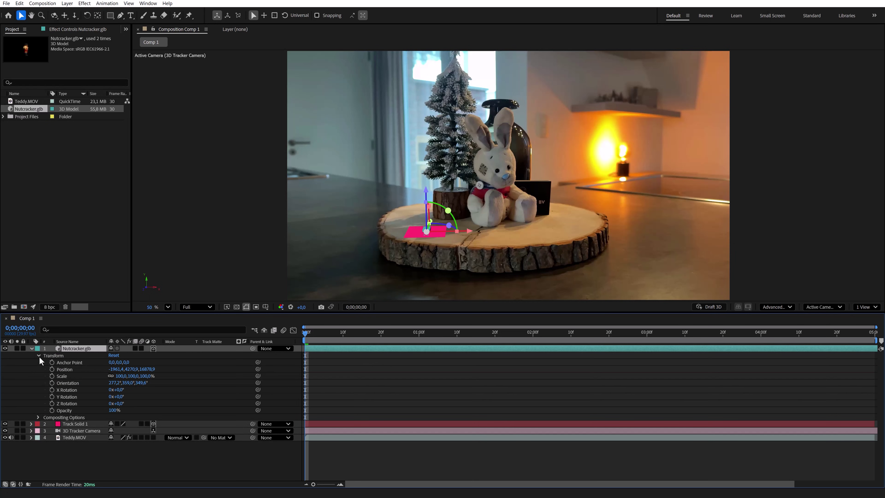
pyautogui.click(62, 376)
pyautogui.click(68, 382)
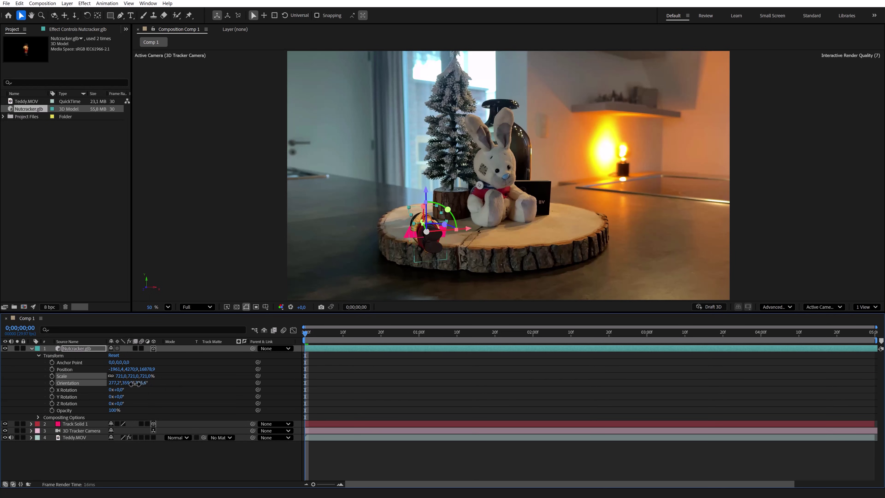
pyautogui.moveTo(115, 382); pyautogui.dragTo(165, 380)
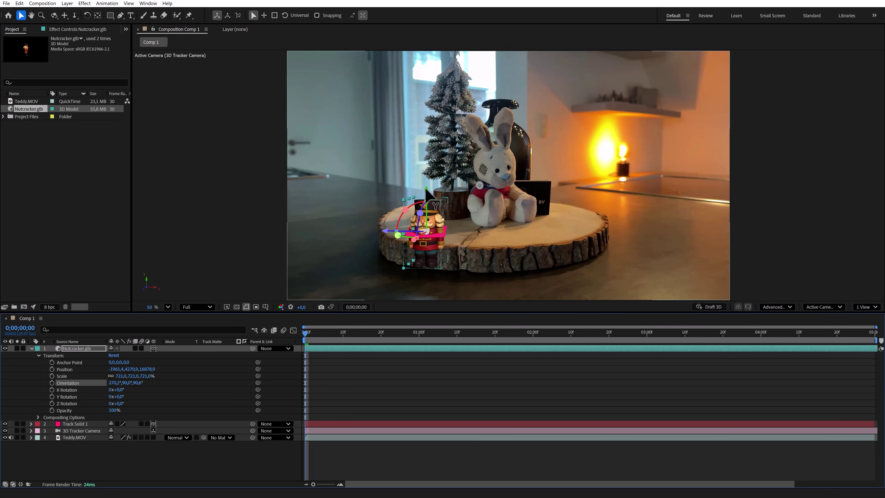
pyautogui.moveTo(426, 191); pyautogui.dragTo(426, 159)
pyautogui.click(405, 237)
pyautogui.moveTo(387, 241); pyautogui.dragTo(354, 250)
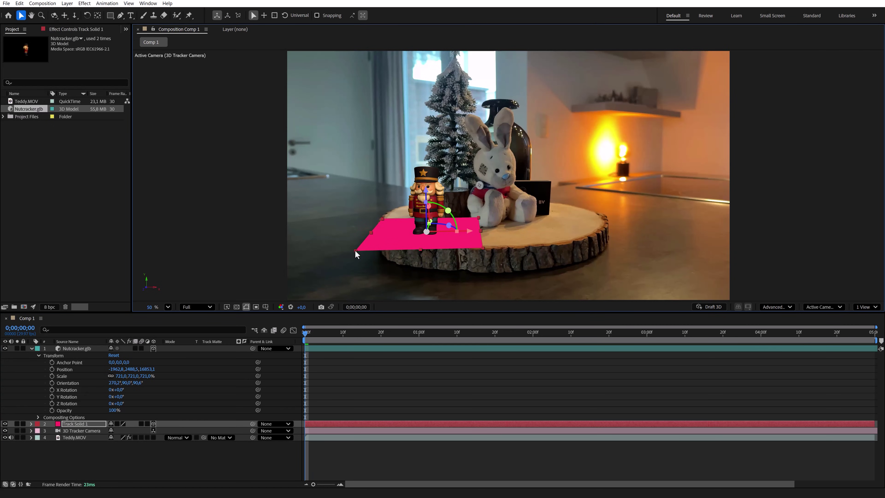
# Step: Set Track Solid 1's Material Options Accepts Shadows to Only, hiding the pink plane
pyautogui.click(31, 424)
pyautogui.click(38, 445)
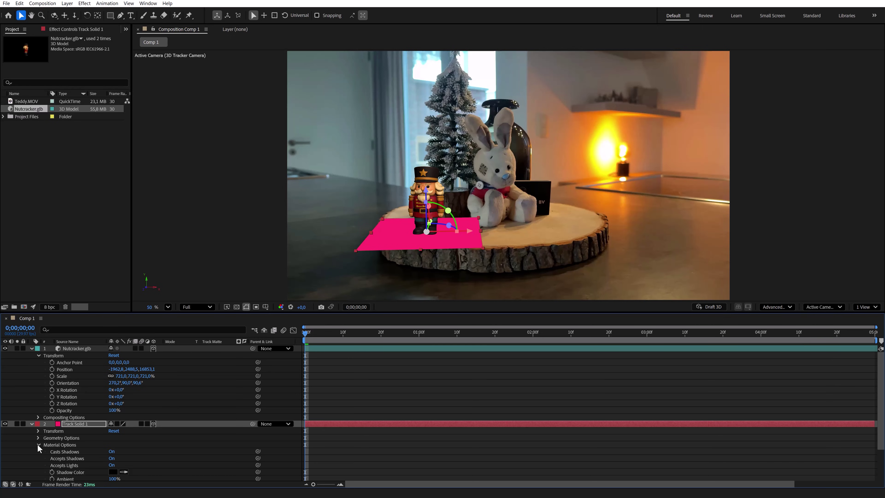
pyautogui.click(111, 458)
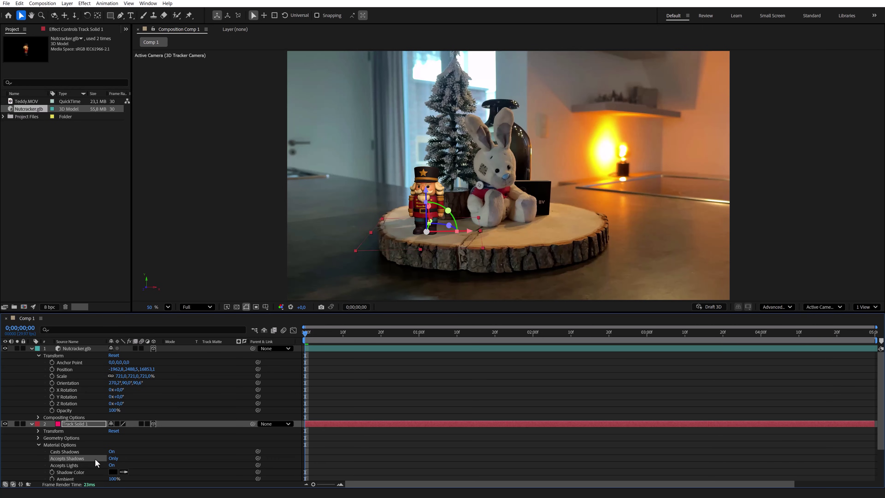
pyautogui.moveTo(305, 333)
pyautogui.mouseDown()
pyautogui.moveTo(449, 331)
pyautogui.moveTo(307, 333)
pyautogui.mouseUp()
pyautogui.hotkey('ctrl', '`')
# Step: Add Environment Light 1 and rotate it to about 33° X and 263° Y
pyautogui.rightClick(77, 389)
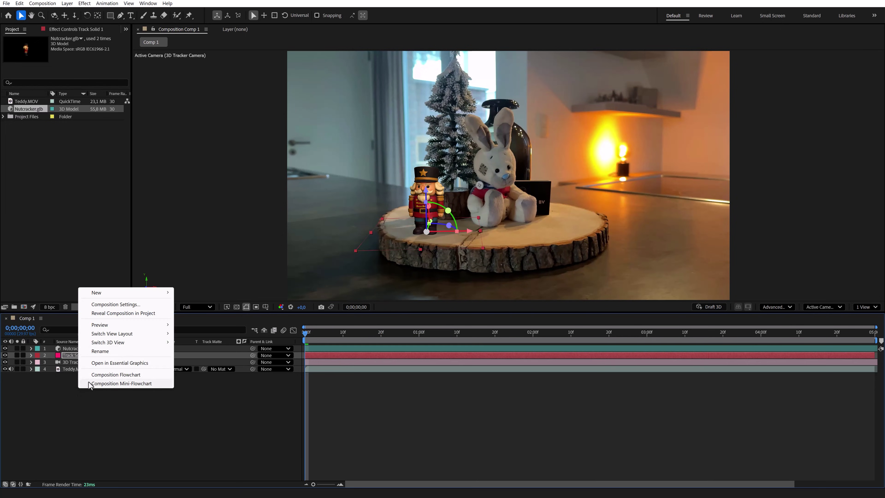
pyautogui.moveTo(168, 294)
pyautogui.click(191, 322)
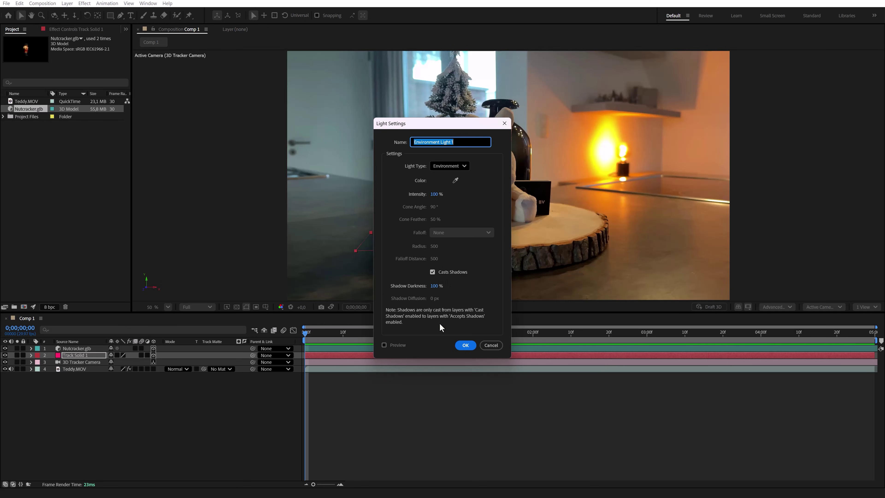
pyautogui.click(459, 347)
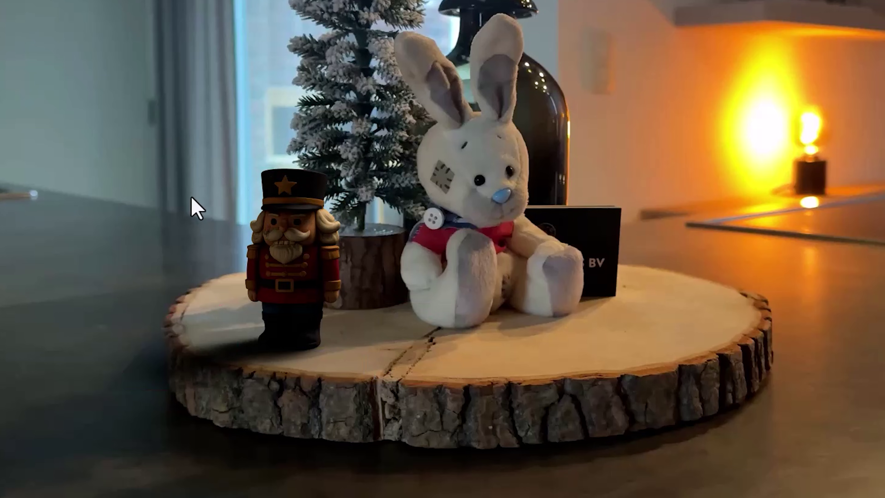
pyautogui.moveTo(118, 368); pyautogui.dragTo(103, 409)
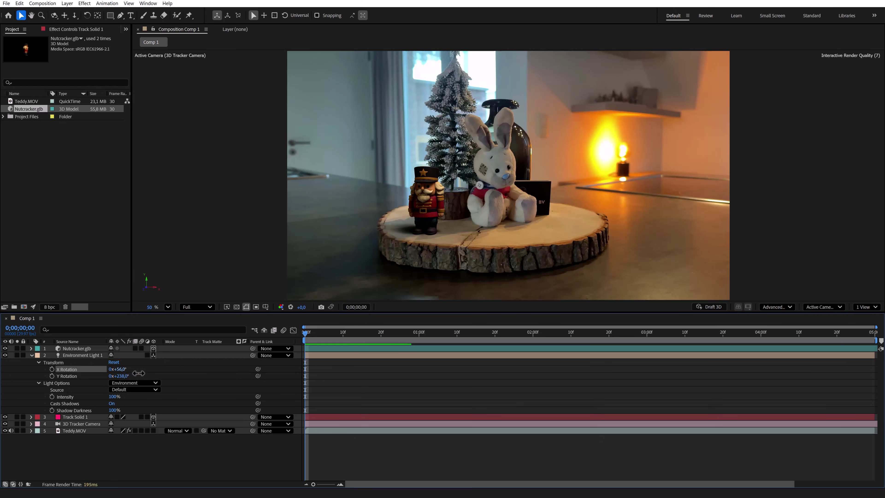
# Step: Select all Comp 1 layers and pre-compose them into a precomp named 'Nutcracker'
pyautogui.hotkey('ctrl', '`')
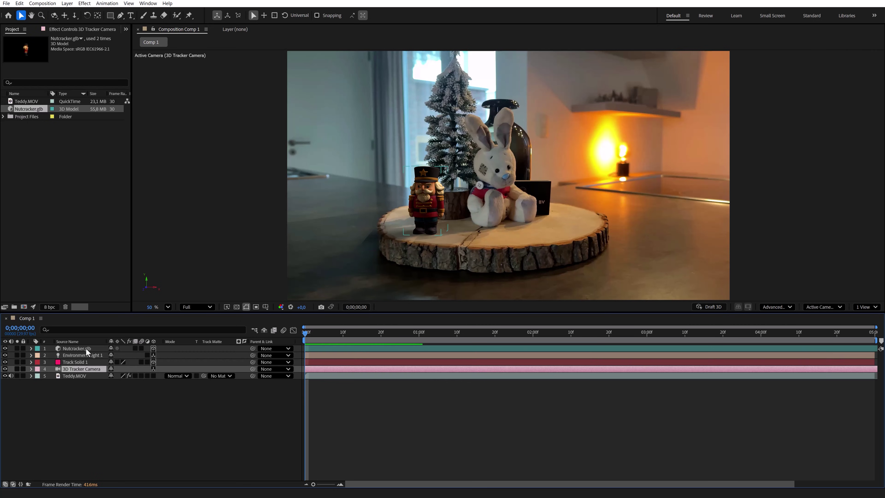
pyautogui.hotkey('ctrl', 'a')
pyautogui.rightClick(87, 351)
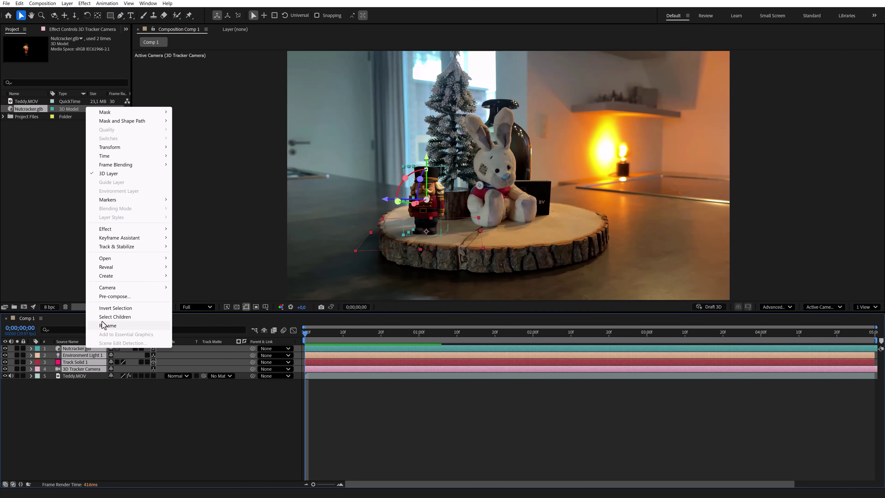
pyautogui.click(112, 296)
pyautogui.write('Nutcracker')
pyautogui.click(482, 301)
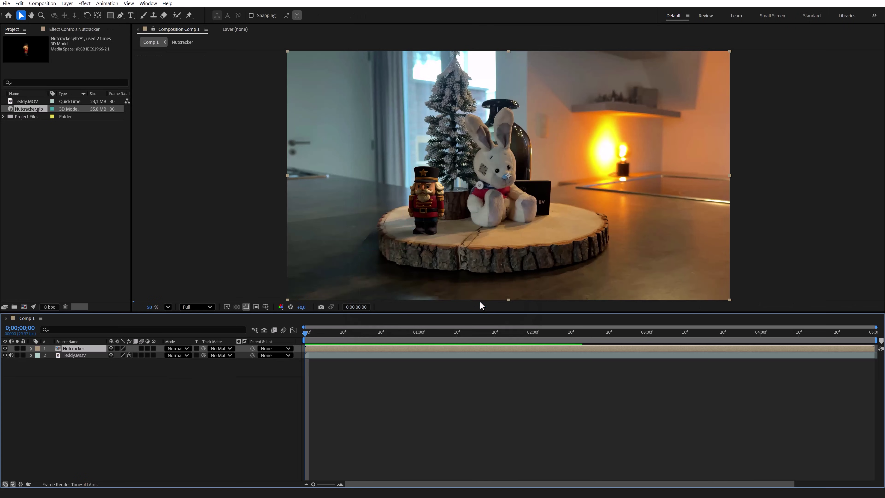
pyautogui.press('g')
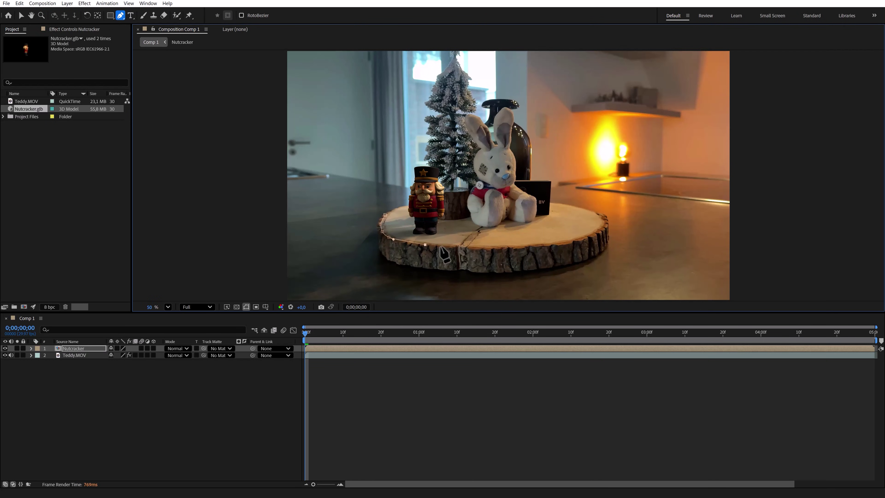